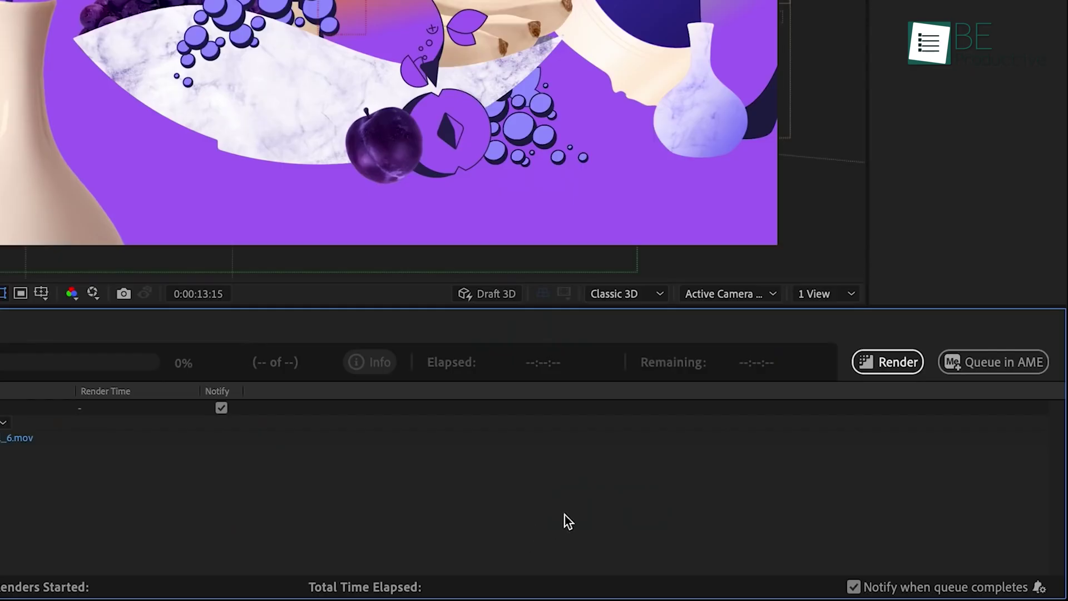
Render the queued composition from the Render Queue to its .mov output.
{"action": "left_click", "coordinate": [887, 364]}
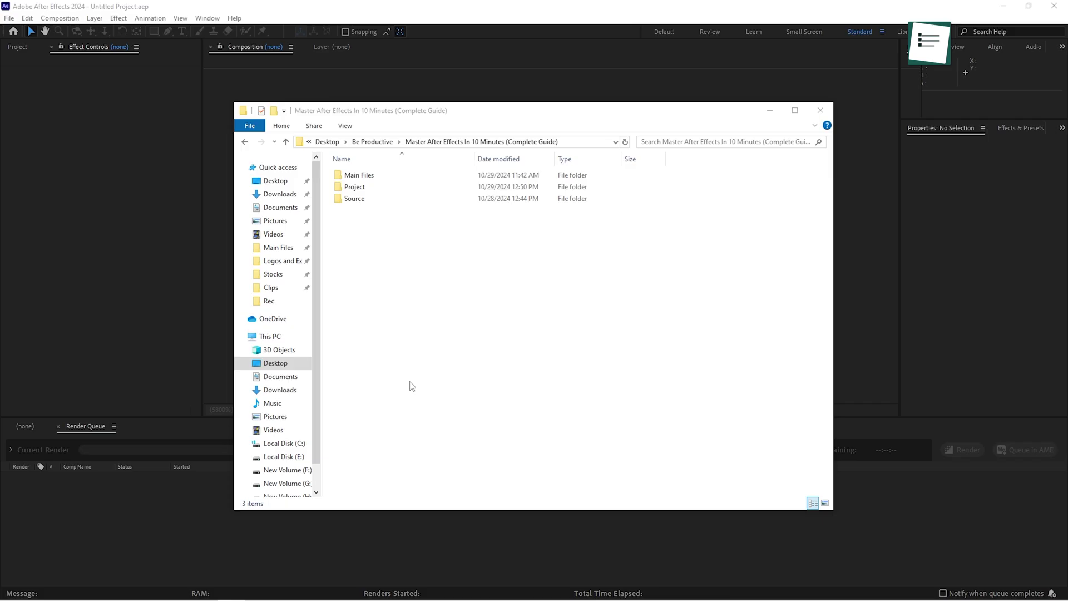
Browse Source and Stocks, then select the Clips, Logos and Extras, and Stocks folders in Source.
{"action": "double_click", "coordinate": [522, 199]}
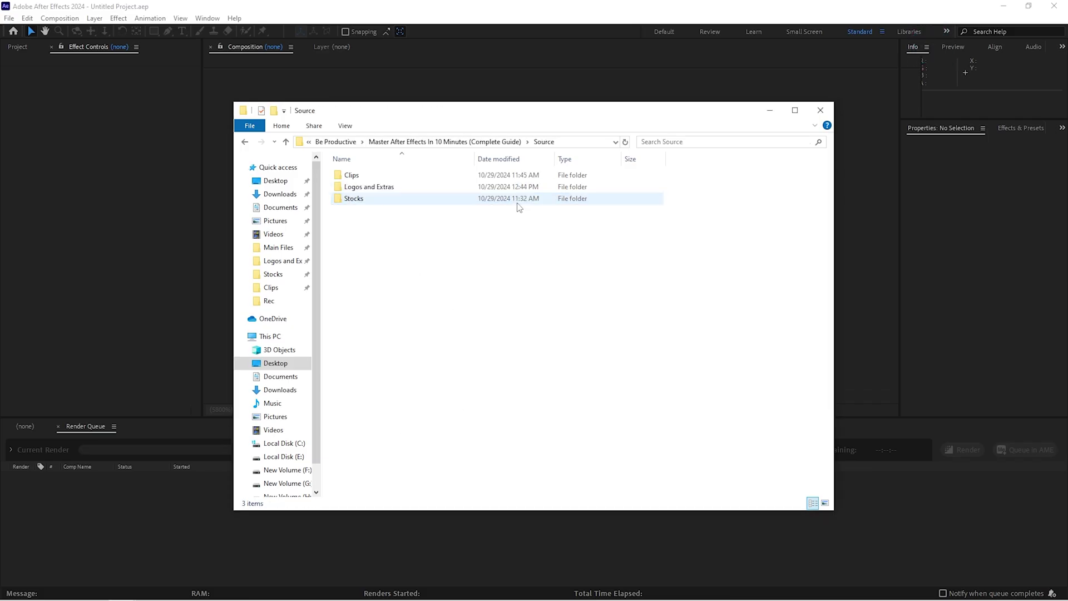
{"action": "double_click", "coordinate": [393, 203]}
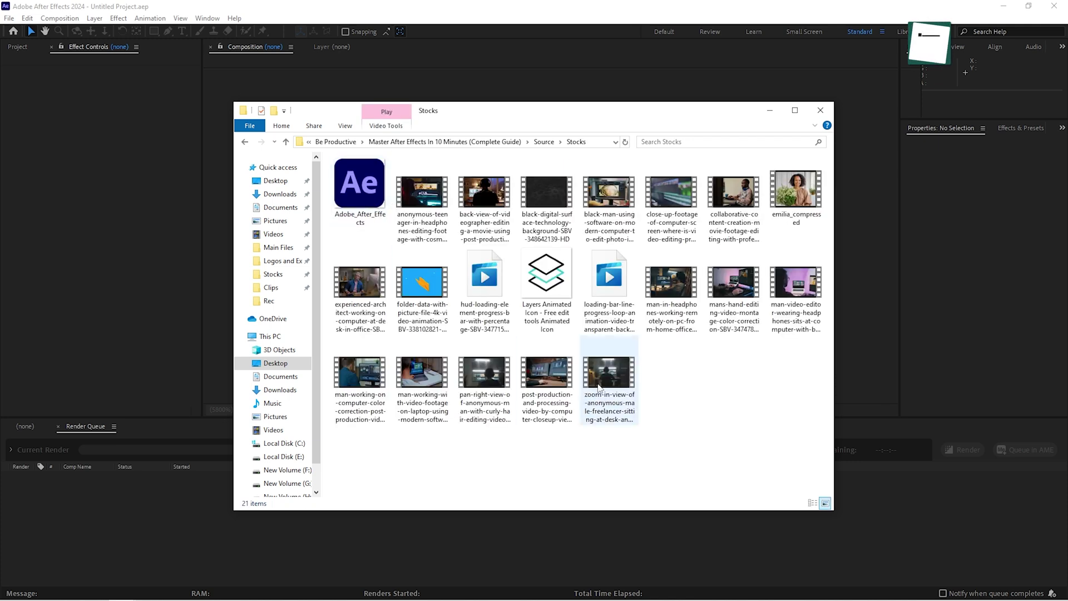
{"action": "left_click", "coordinate": [244, 143]}
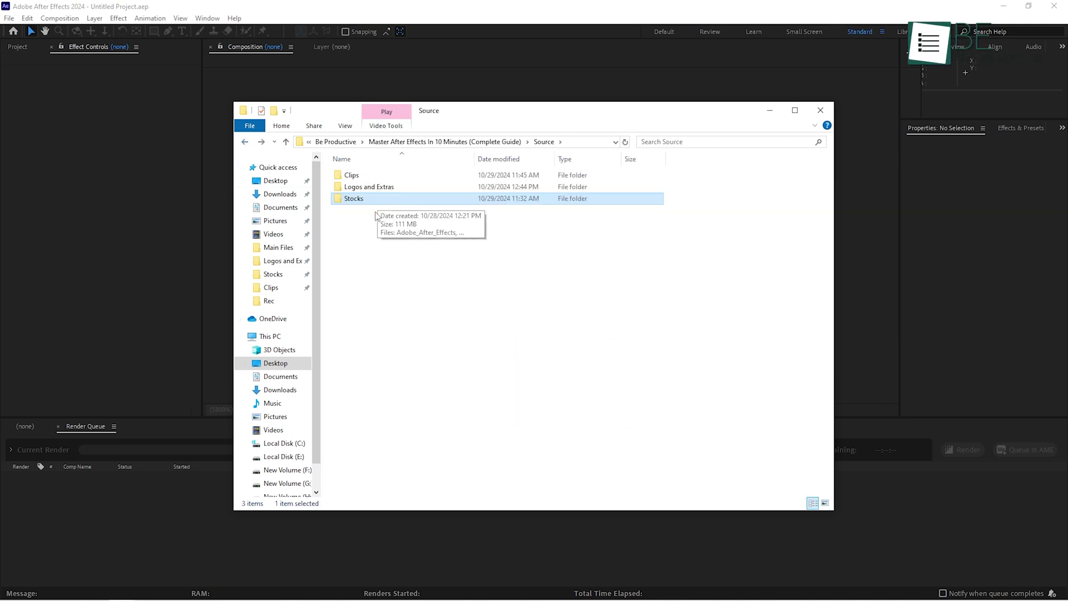
{"action": "left_click_drag", "start_coordinate": [375, 211], "coordinate": [358, 172]}
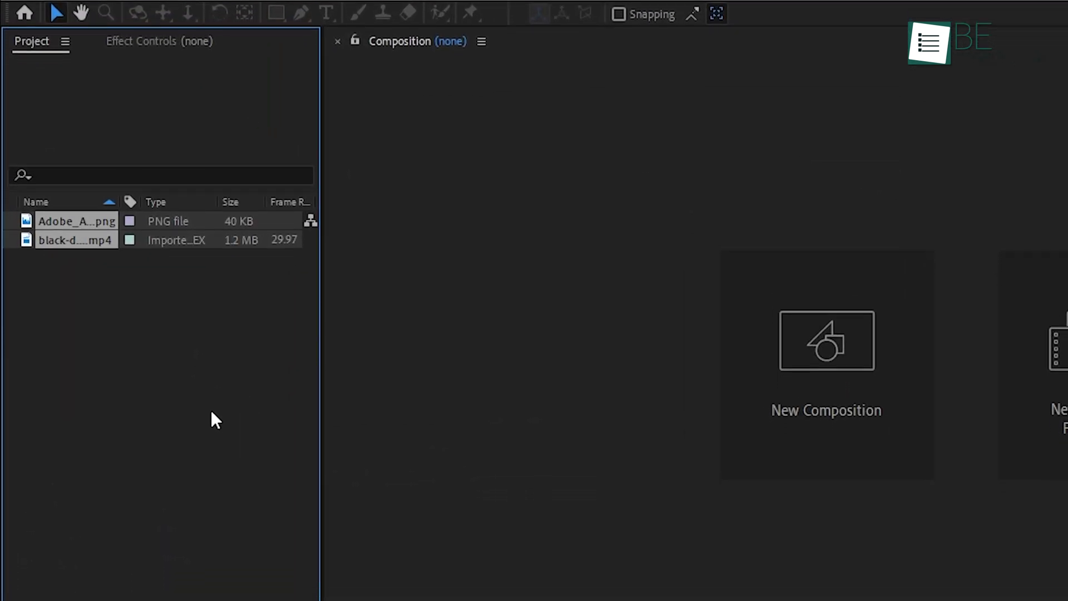
Select the Adobe logo PNG and grid clip in the Project panel, cancelling a blank new composition.
{"action": "left_click", "coordinate": [172, 279]}
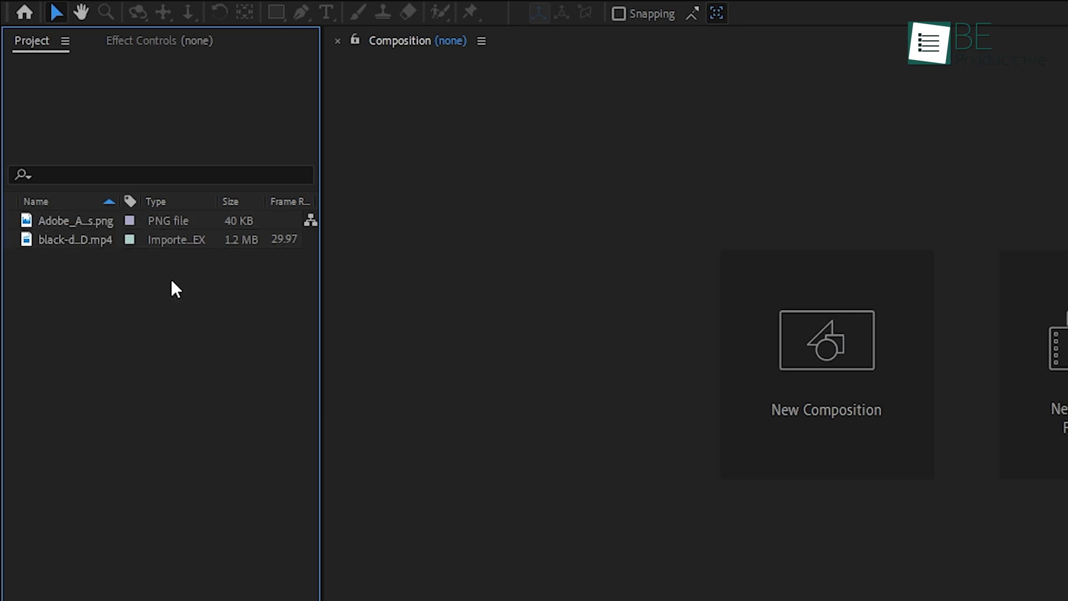
{"action": "left_click", "coordinate": [67, 220]}
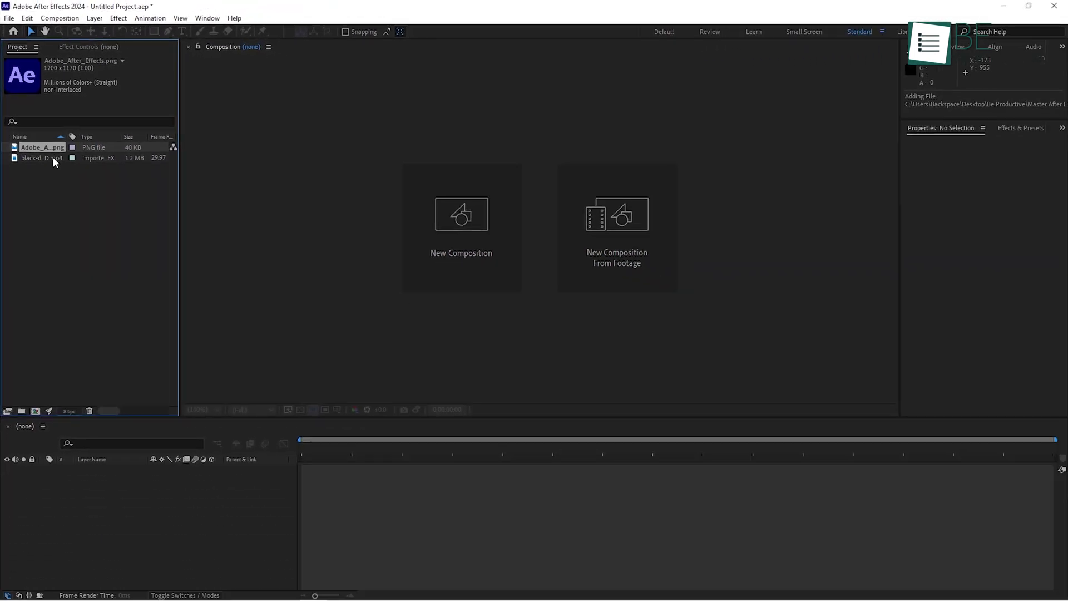
{"action": "left_click", "coordinate": [54, 160]}
{"action": "left_click", "coordinate": [62, 225]}
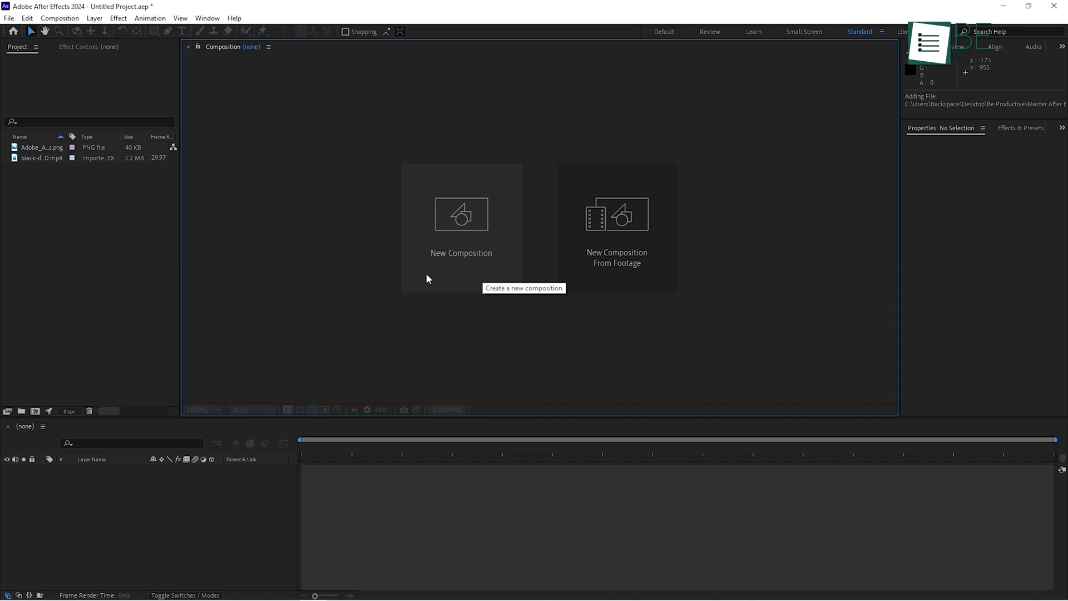
{"action": "left_click", "coordinate": [453, 206]}
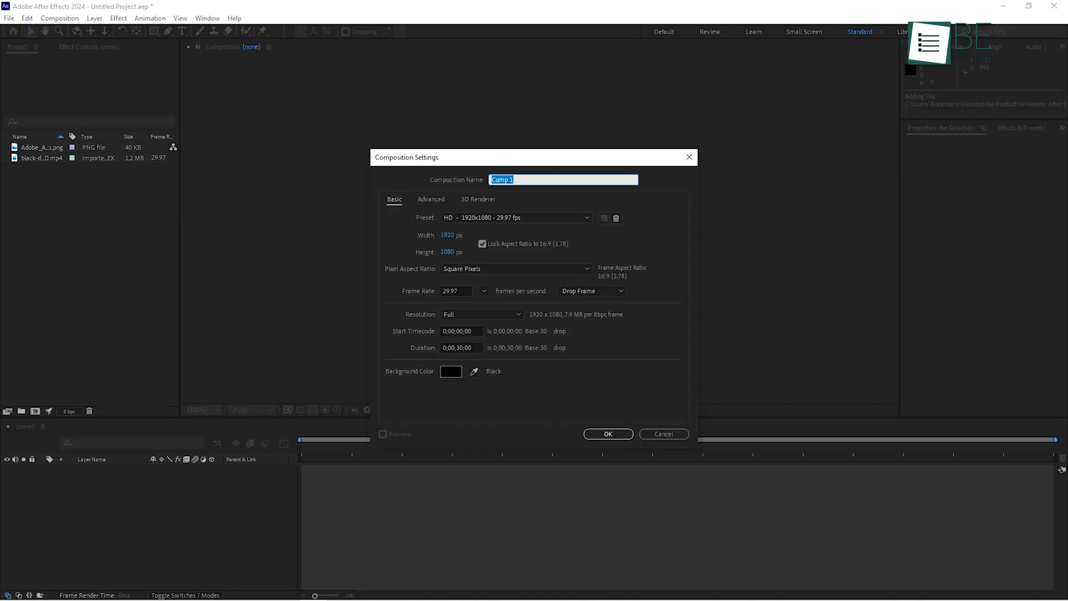
{"action": "key", "text": "Escape"}
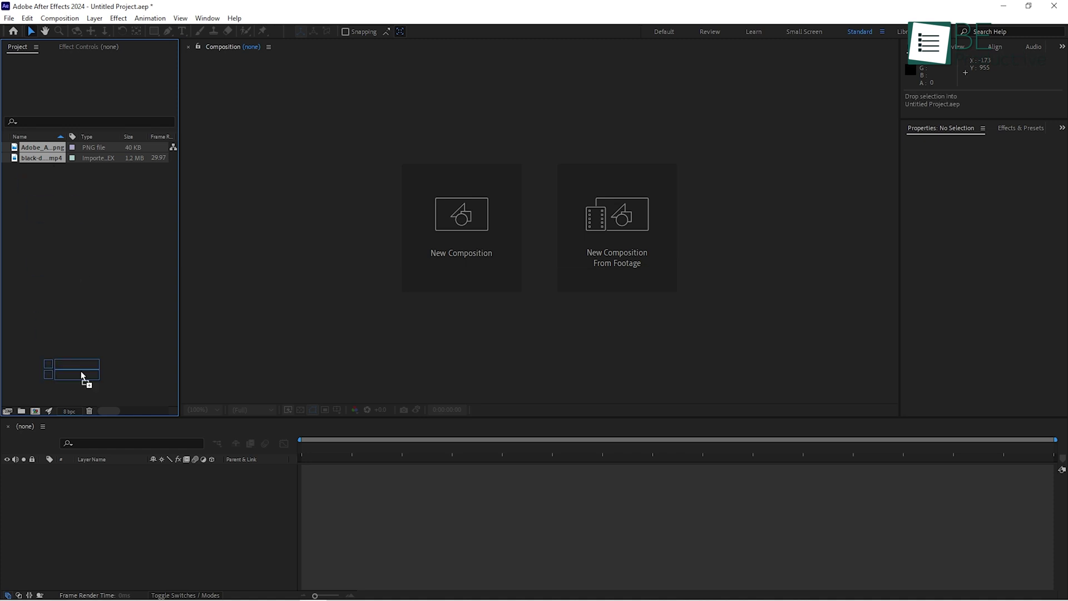
Build a composition from both items, with the Ae logo layered above the grid clip.
{"action": "left_click_drag", "start_coordinate": [114, 491], "coordinate": [118, 491]}
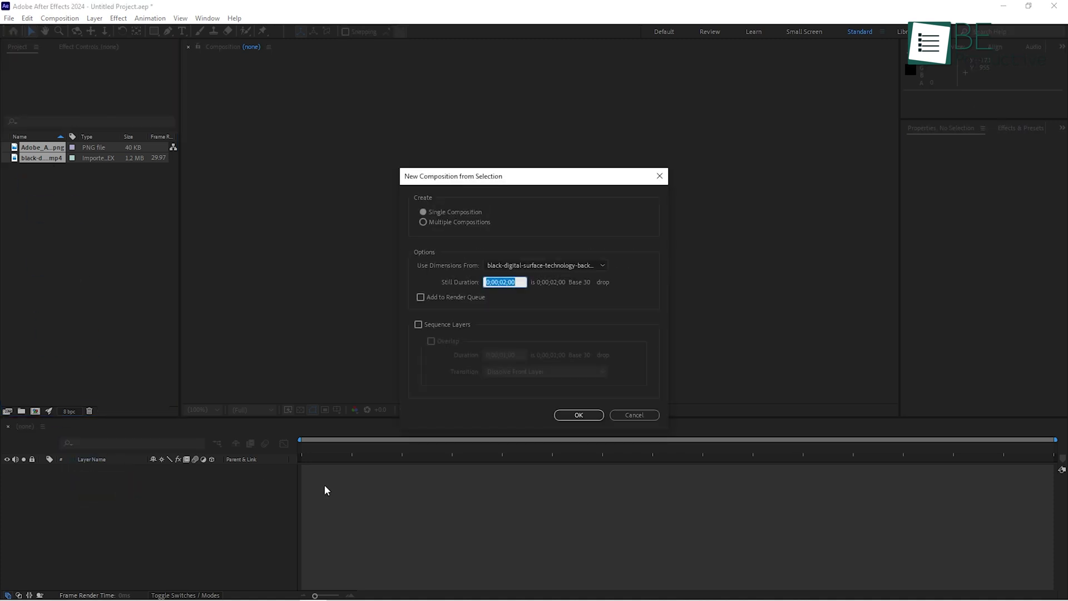
{"action": "left_click", "coordinate": [578, 415]}
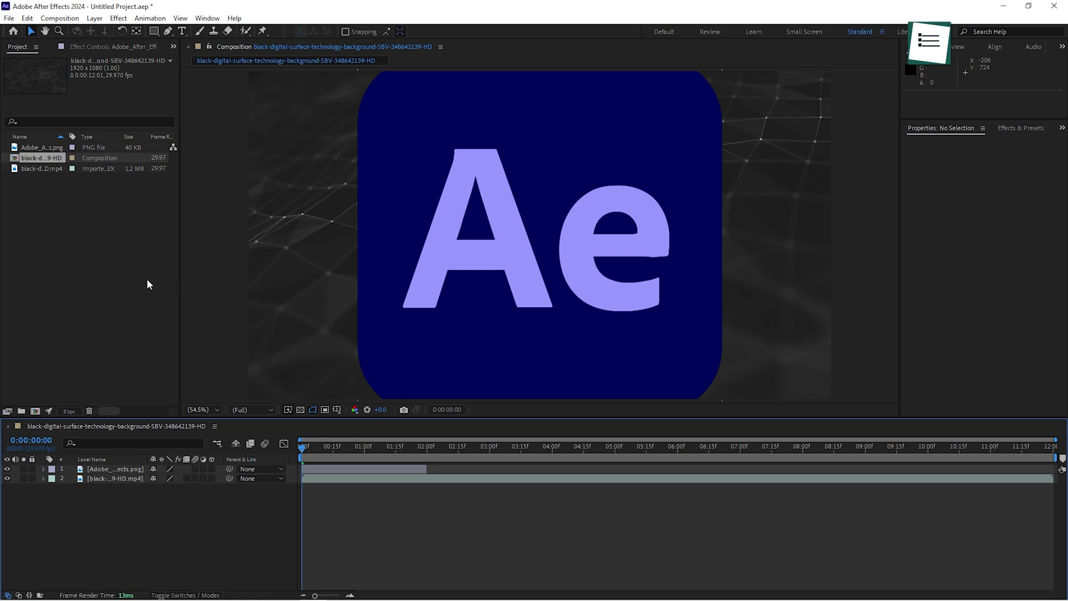
{"action": "left_click", "coordinate": [519, 212]}
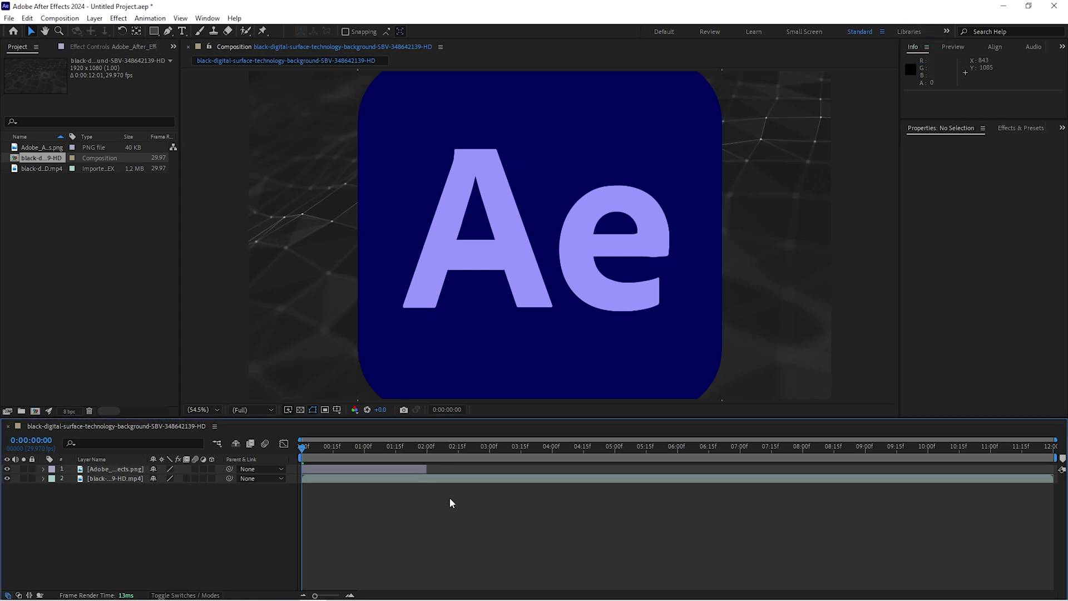
Undo the auto-made comp and create Comp 1 with the HD 1920x1080 29.97 fps preset.
{"action": "key", "text": "ctrl+z"}
{"action": "key", "text": "ctrl+n"}
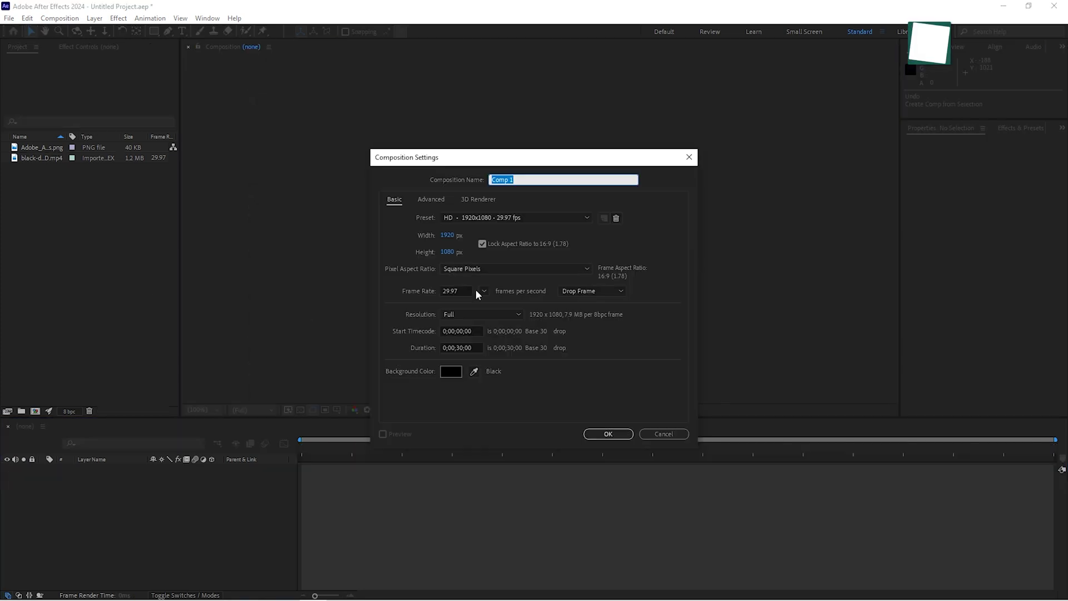
{"action": "left_click", "coordinate": [583, 218]}
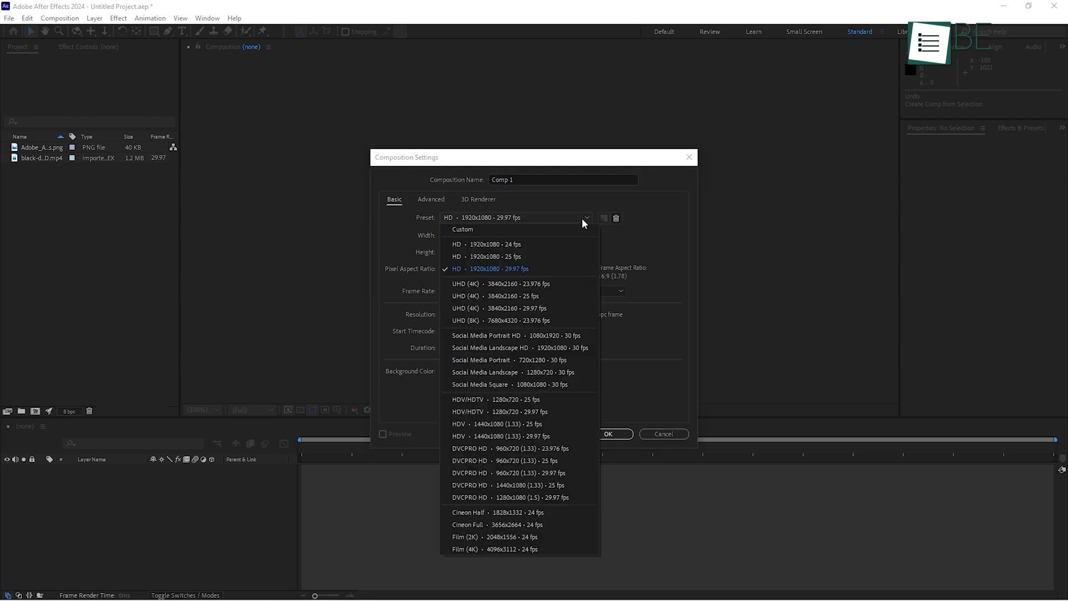
{"action": "left_click", "coordinate": [564, 267]}
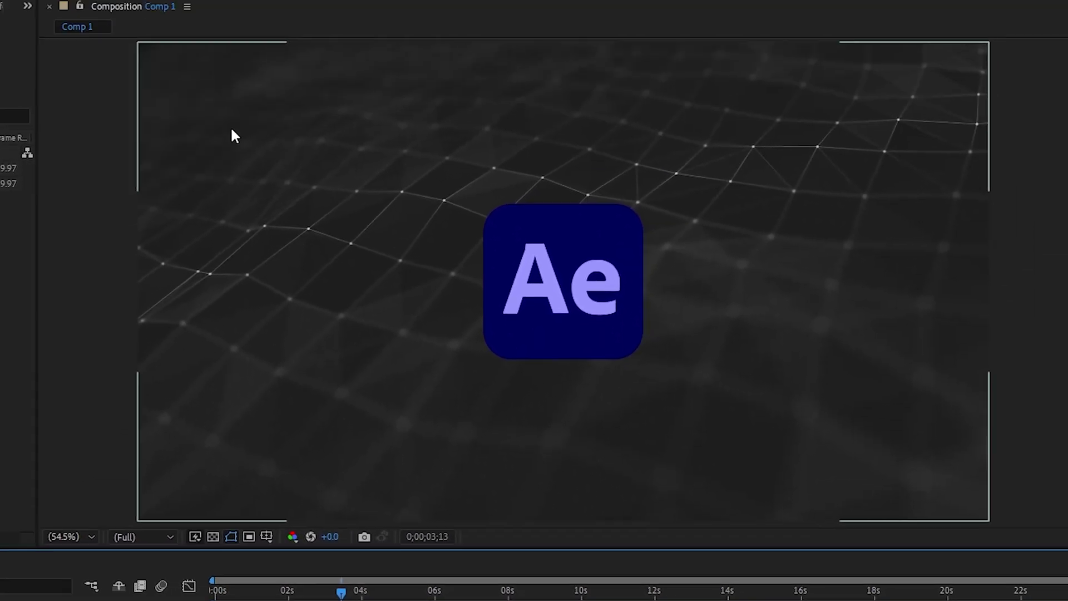
Select the network-grid background layer and nudge it sideways to check its placement.
{"action": "left_click", "coordinate": [818, 88]}
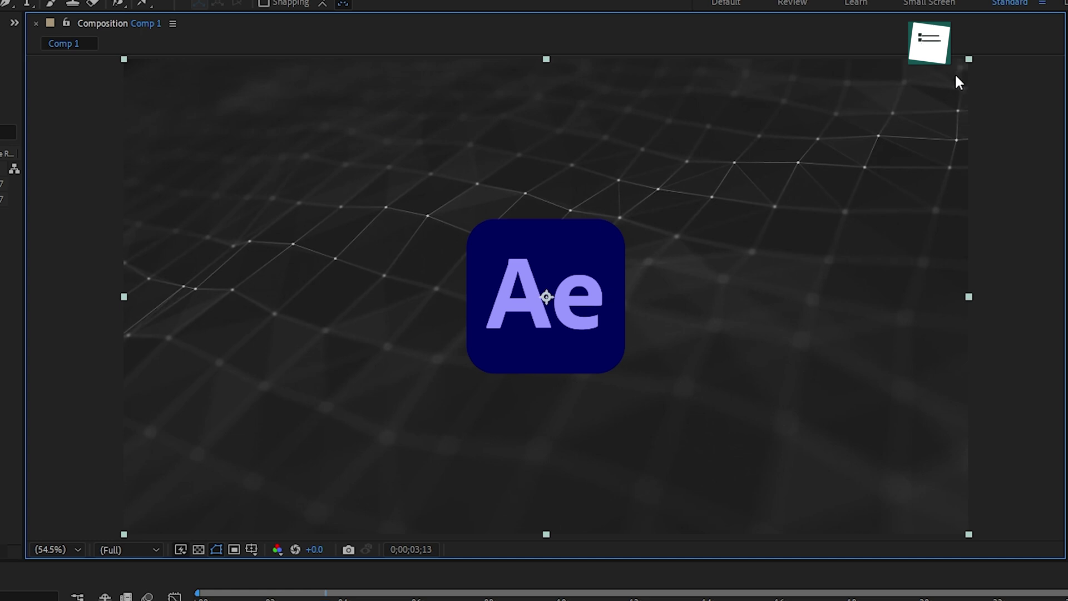
{"action": "mouse_move", "coordinate": [566, 275]}
{"action": "left_mouse_down"}
{"action": "mouse_move", "coordinate": [597, 281]}
{"action": "mouse_move", "coordinate": [560, 279]}
{"action": "left_mouse_up"}
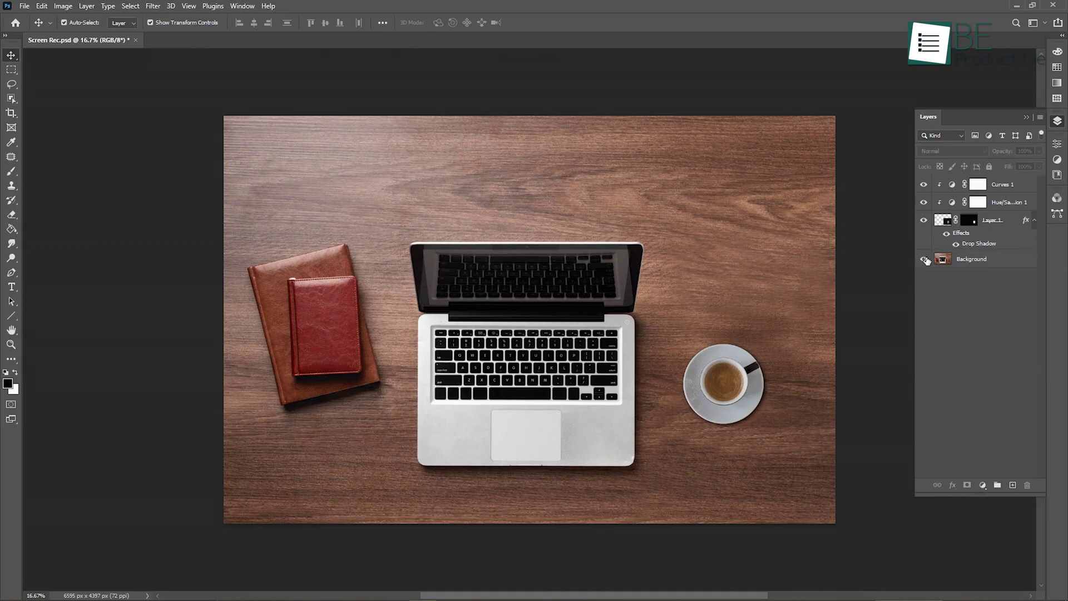
In Photoshop, hide Layer 1's coffee cup so only the desk background photo shows.
{"action": "left_click", "coordinate": [926, 260]}
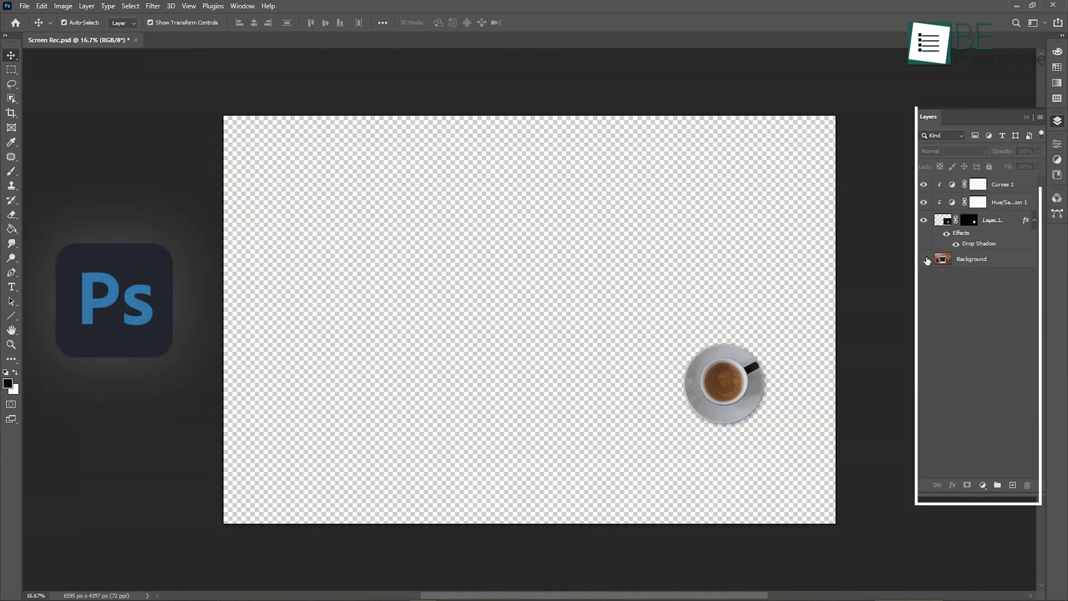
{"action": "left_click", "coordinate": [925, 259]}
{"action": "left_click", "coordinate": [924, 221]}
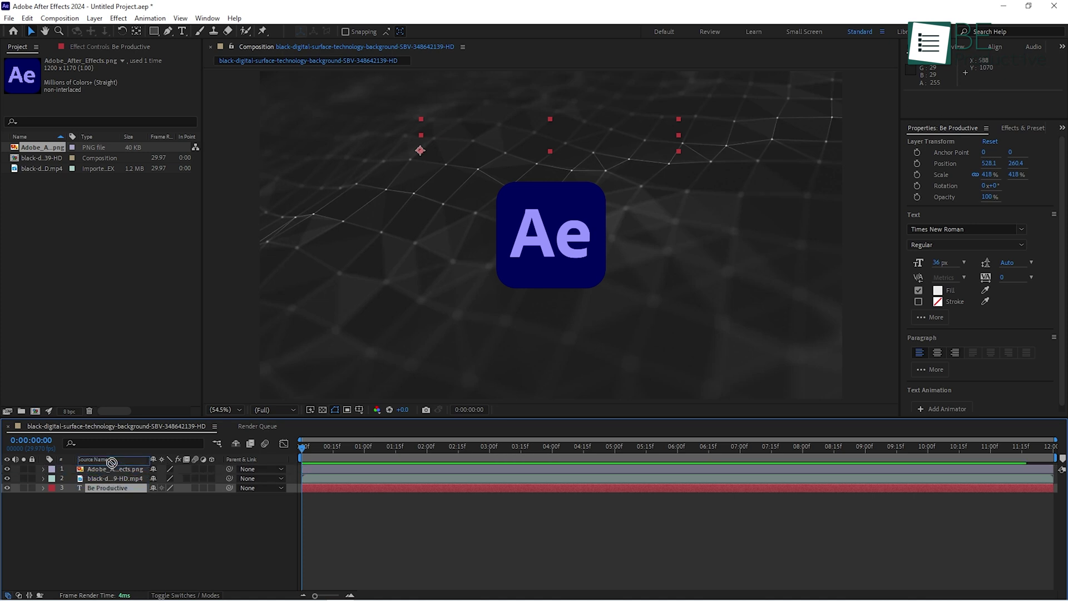
Move the Be Productive text onto the Ae logo and swap layer order, ending with the text on top.
{"action": "left_click_drag", "start_coordinate": [111, 465], "coordinate": [101, 472]}
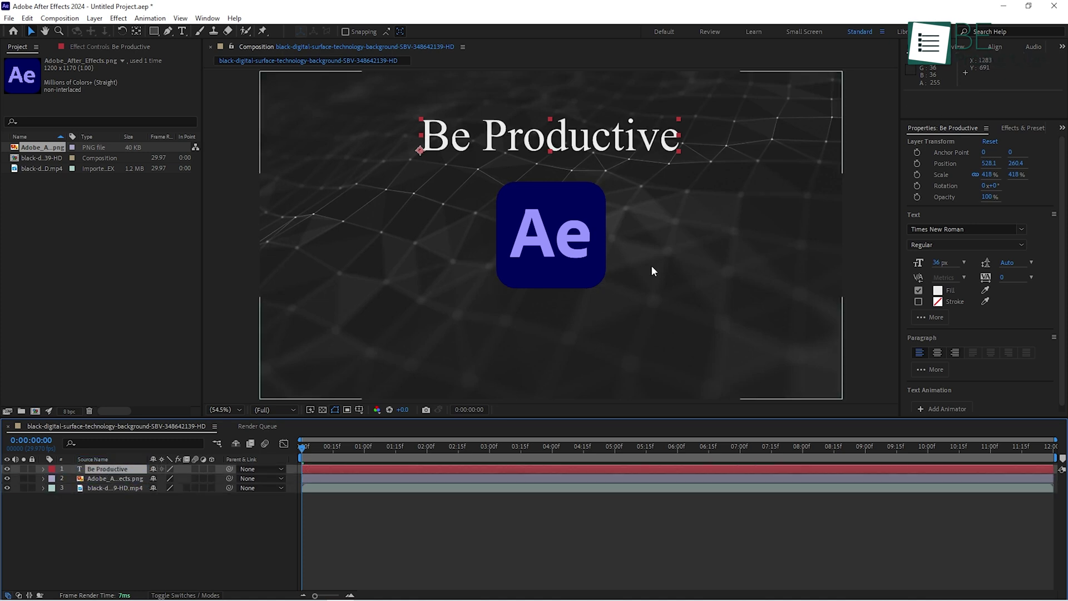
{"action": "left_click_drag", "start_coordinate": [532, 146], "coordinate": [534, 239]}
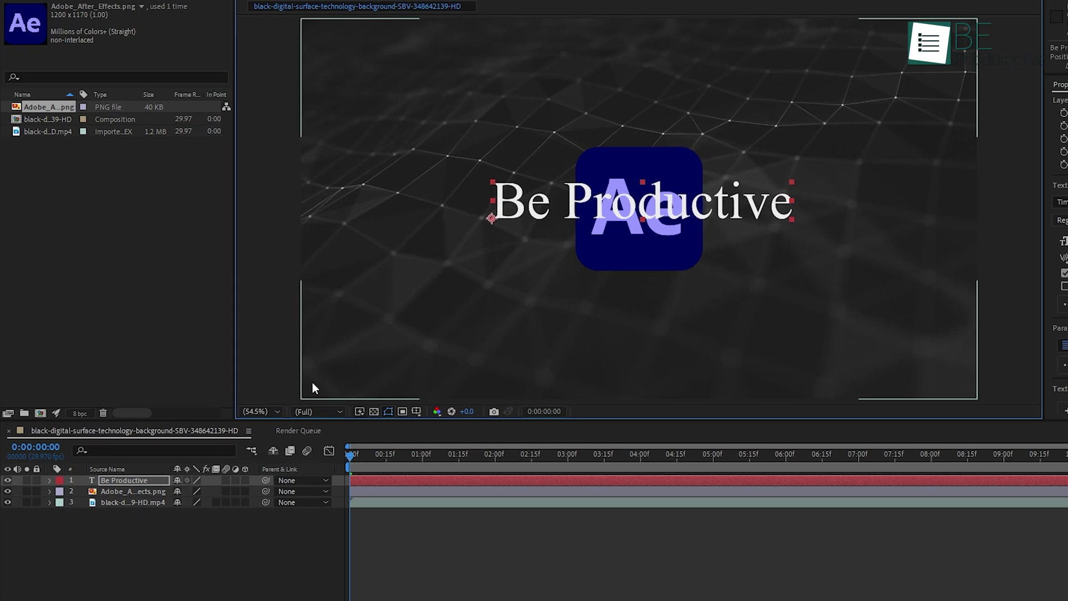
{"action": "left_click_drag", "start_coordinate": [139, 492], "coordinate": [119, 480]}
{"action": "left_click_drag", "start_coordinate": [187, 537], "coordinate": [188, 510]}
Rename the Ae logo layer, typing 'after eff'.
{"action": "right_click", "coordinate": [434, 469]}
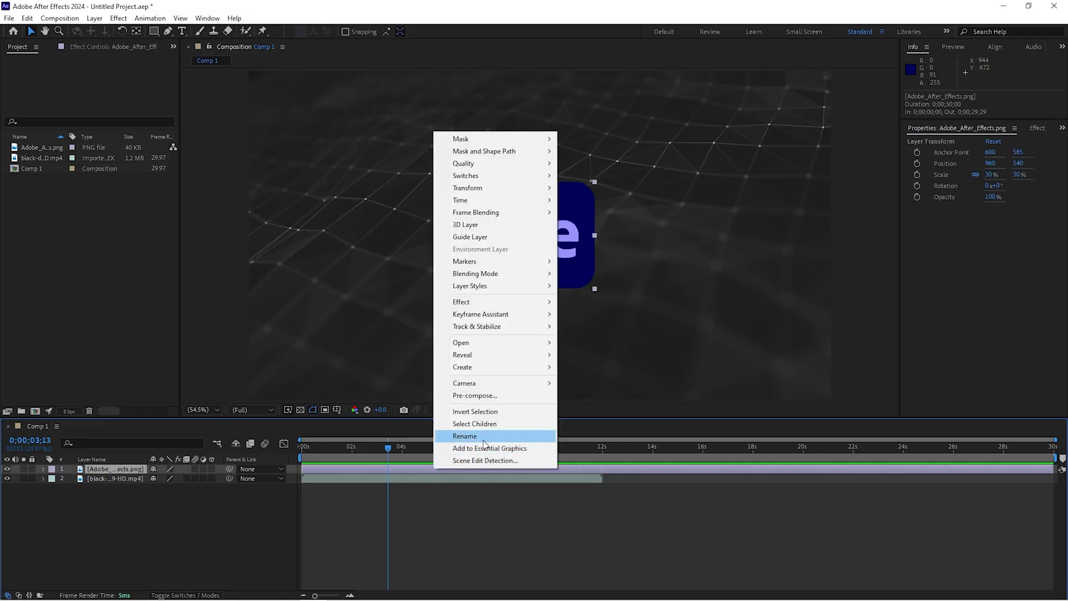
{"action": "left_click", "coordinate": [485, 437]}
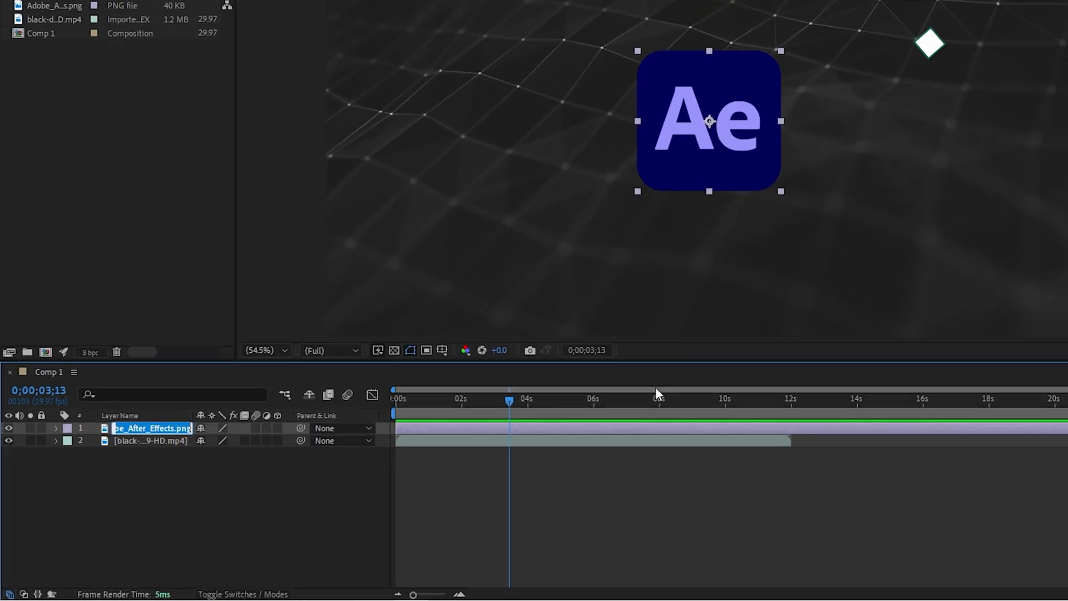
{"action": "type", "text": "af"}
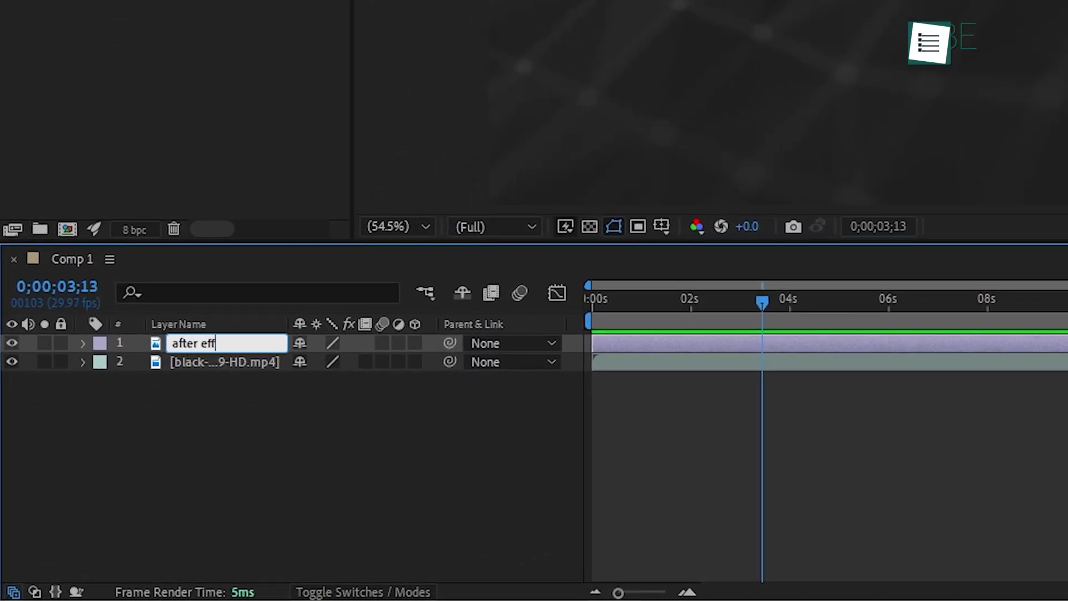
{"action": "type", "text": "ter eff"}
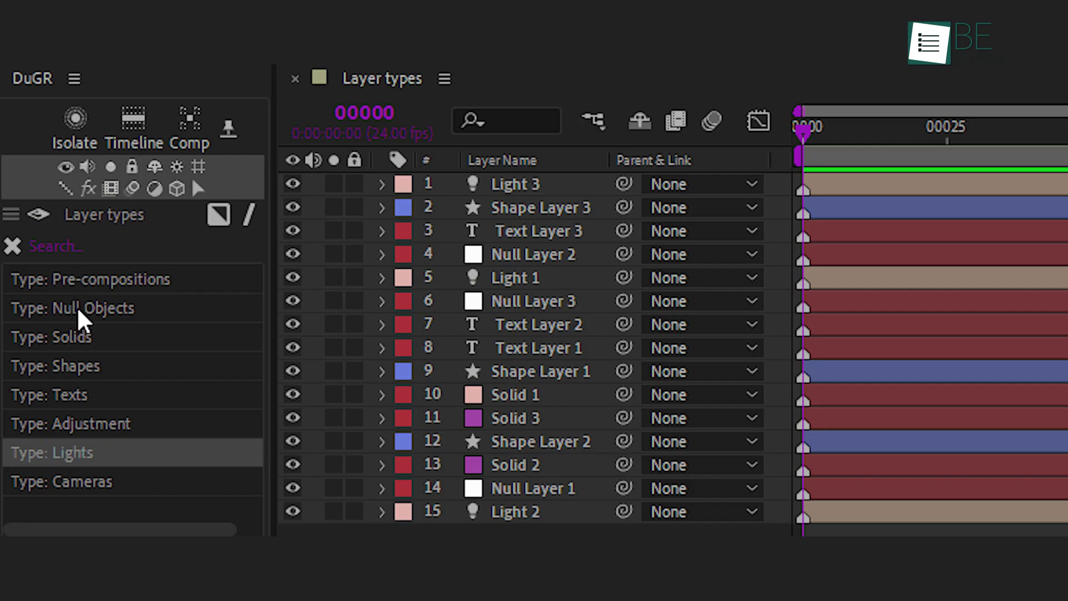
In DuGR, select each layer type, isolate the timeline, and show only the solid layers.
{"action": "left_click", "coordinate": [79, 310]}
{"action": "left_click", "coordinate": [81, 337]}
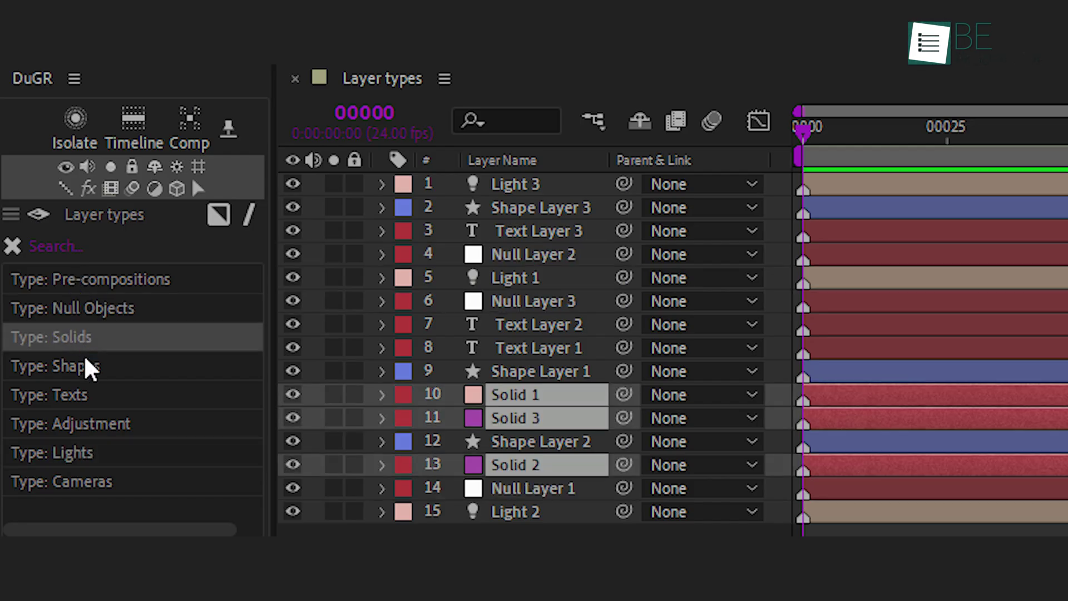
{"action": "left_click", "coordinate": [89, 367]}
{"action": "left_click", "coordinate": [81, 400]}
{"action": "left_click", "coordinate": [83, 453]}
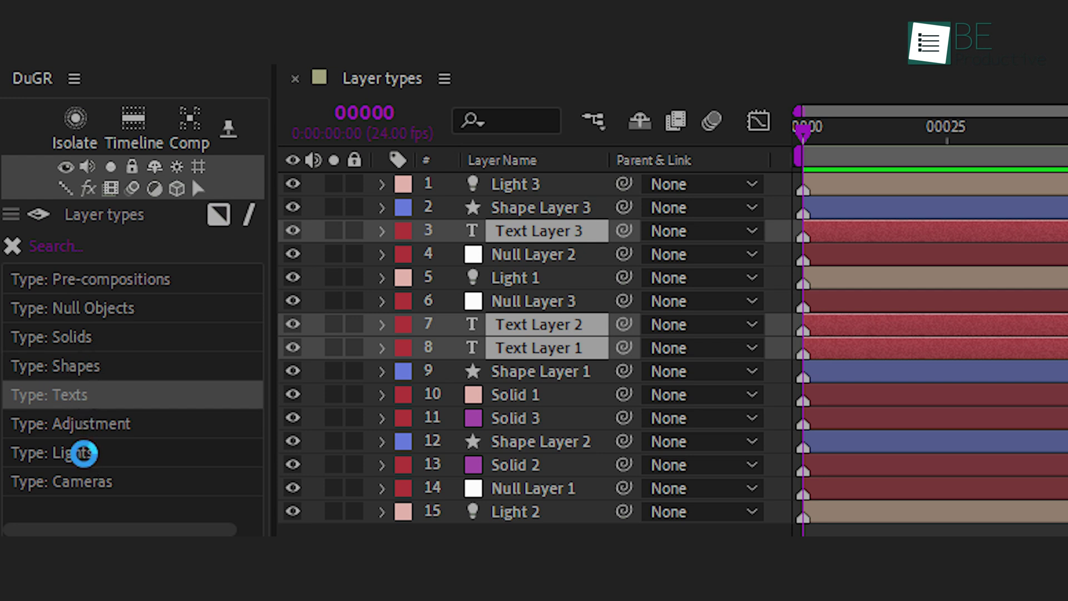
{"action": "left_click", "coordinate": [133, 141]}
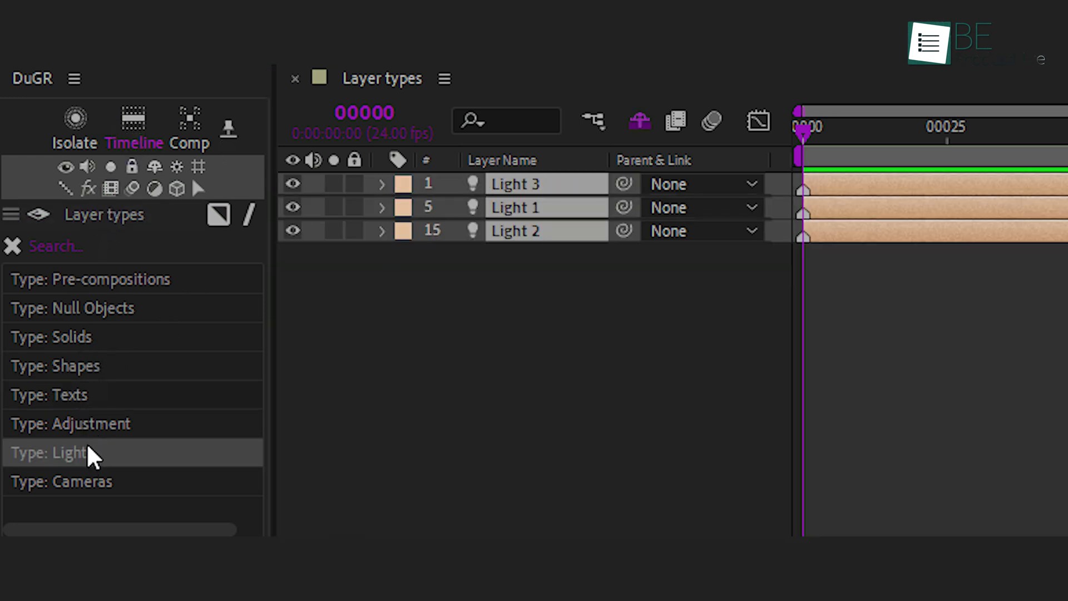
{"action": "left_click", "coordinate": [78, 407]}
{"action": "left_click", "coordinate": [70, 338]}
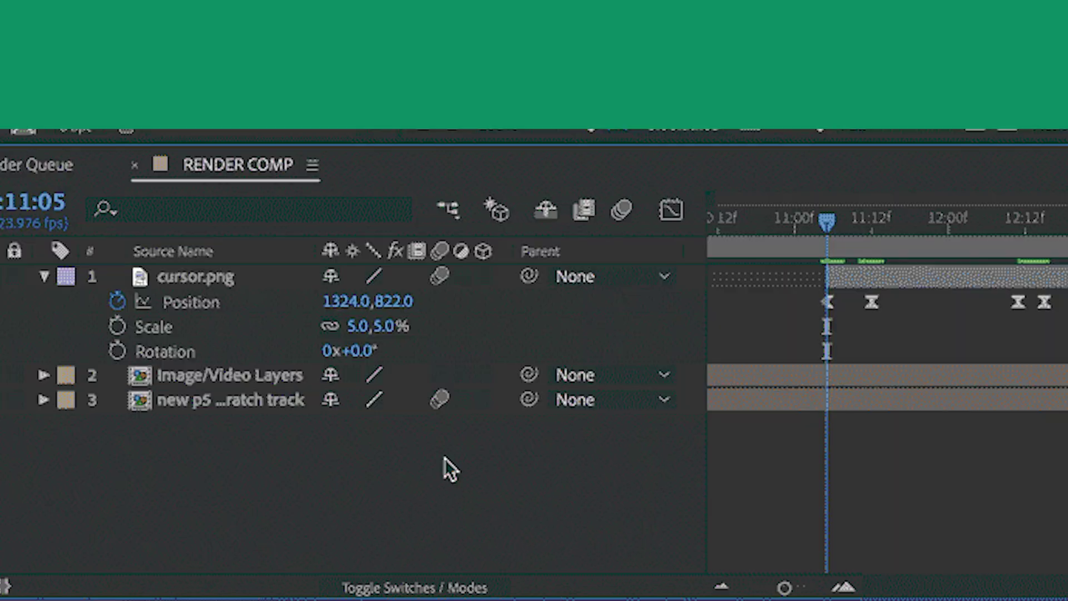
Keyframe cursor.png to 22% scale and 12° rotation at 11:12, then drag the Ae logo sideways.
{"action": "left_click", "coordinate": [118, 327]}
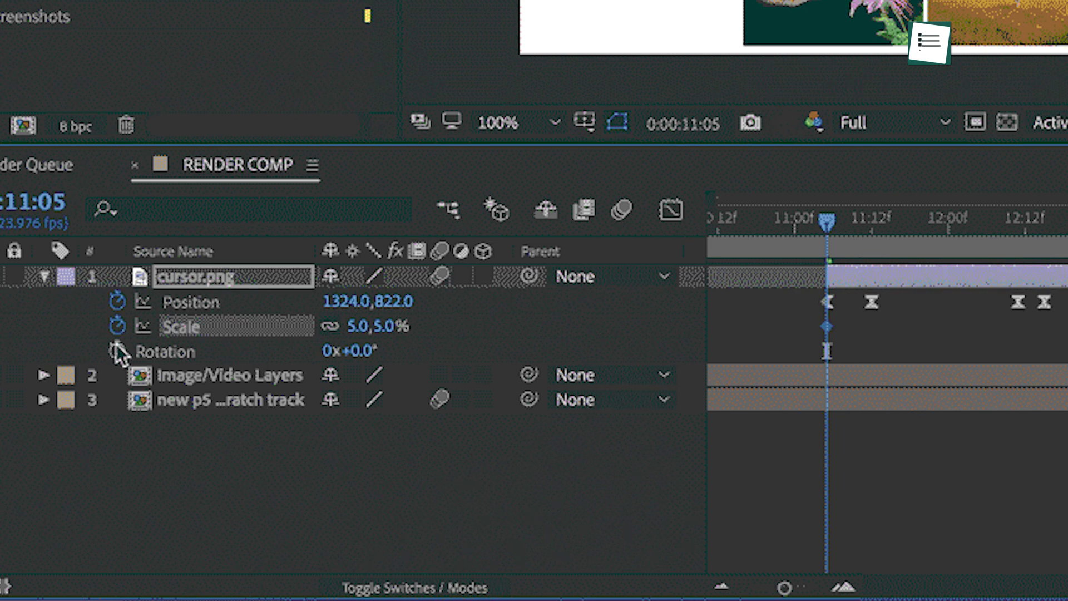
{"action": "left_click", "coordinate": [117, 350]}
{"action": "left_click_drag", "start_coordinate": [835, 217], "coordinate": [876, 229]}
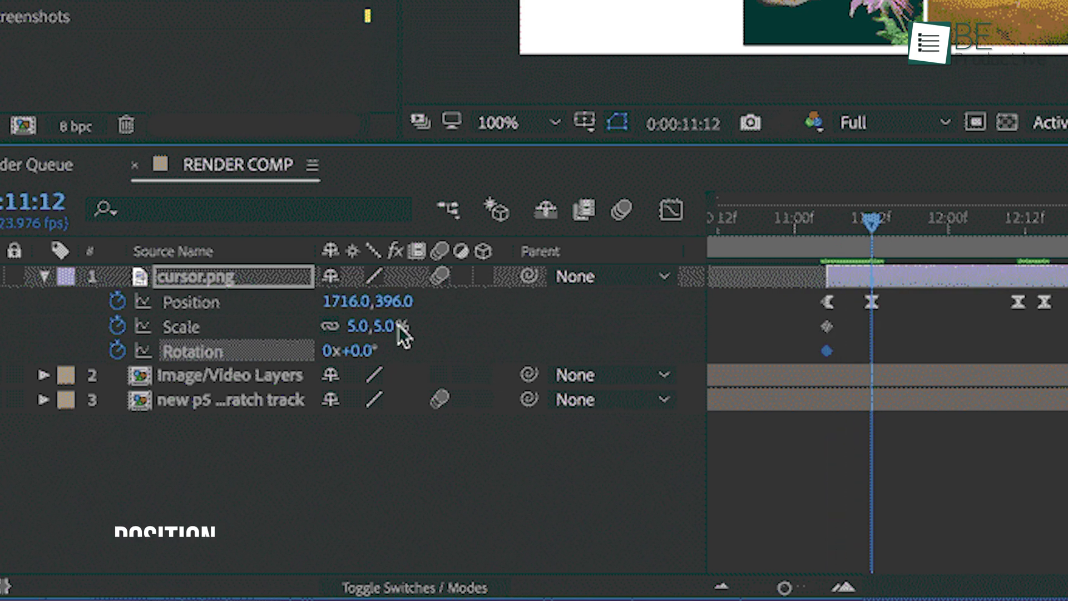
{"action": "left_click_drag", "start_coordinate": [403, 334], "coordinate": [421, 333]}
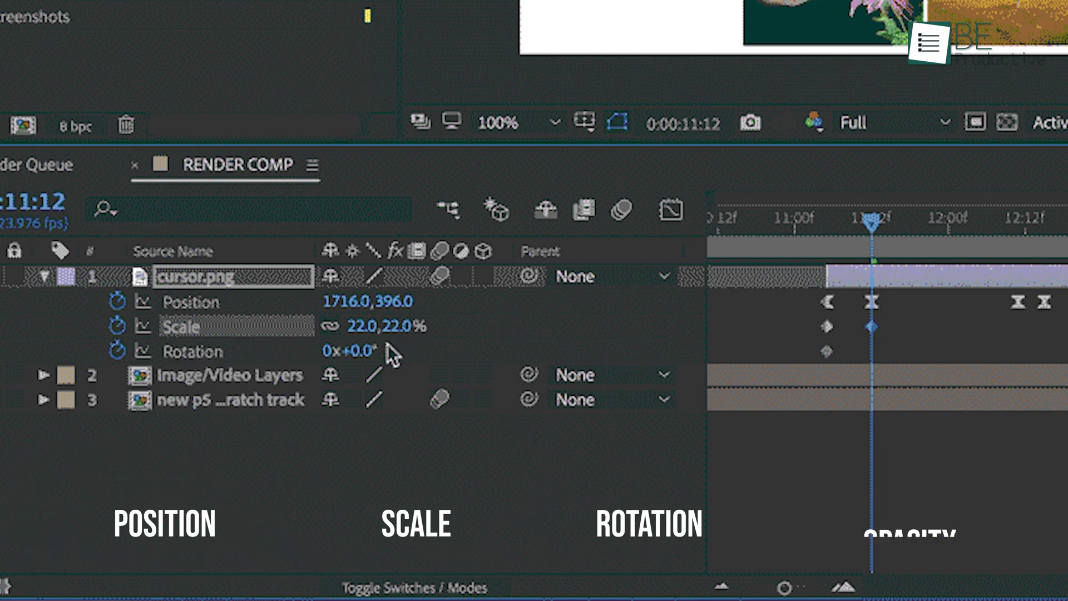
{"action": "left_click_drag", "start_coordinate": [363, 352], "coordinate": [384, 354]}
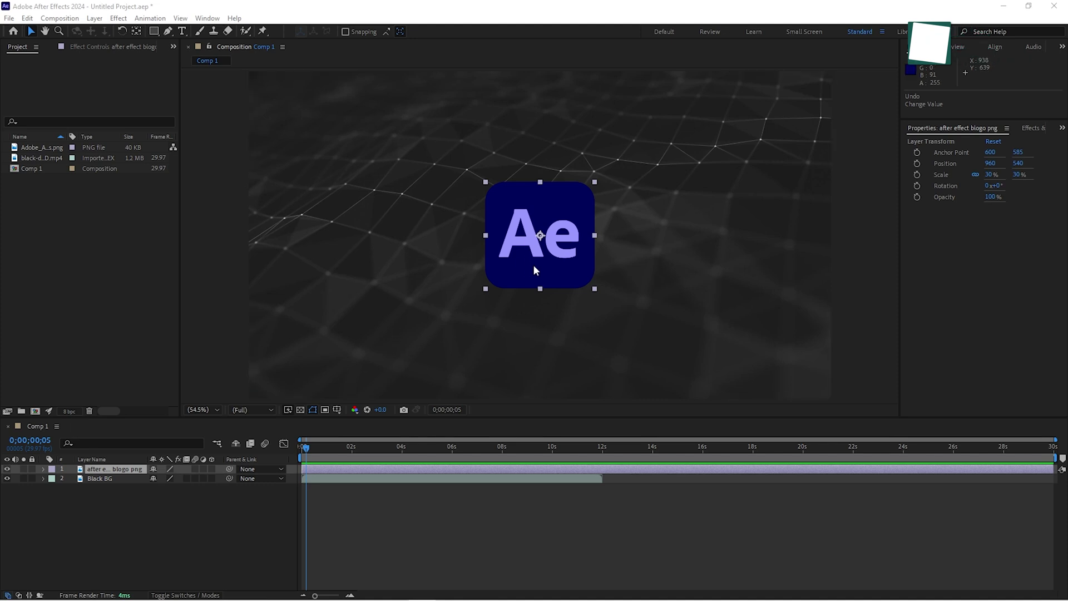
{"action": "left_click_drag", "start_coordinate": [534, 267], "coordinate": [662, 266]}
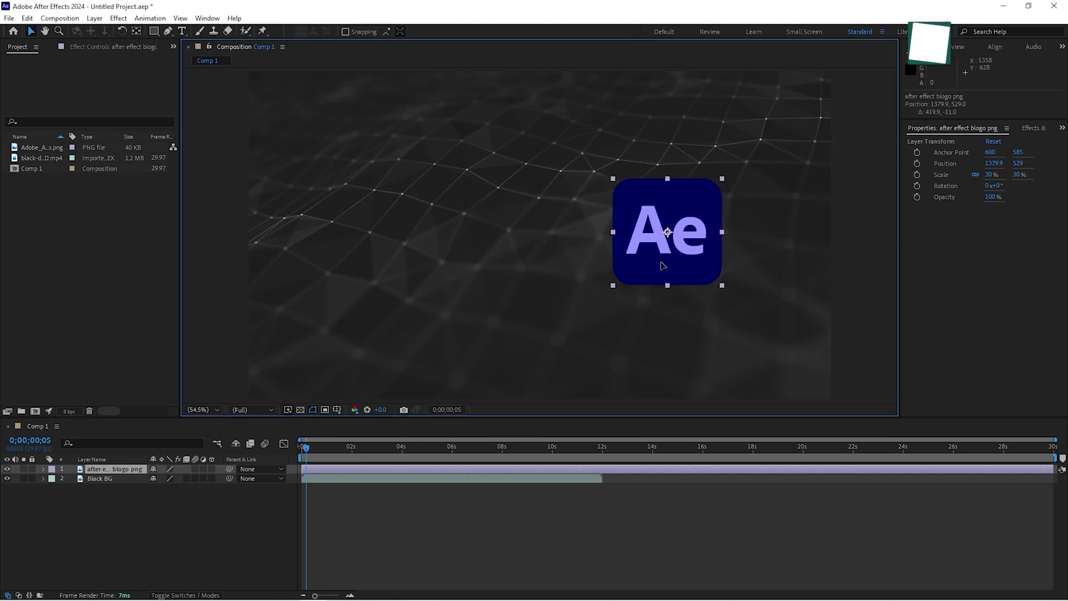
Recentre the Ae logo and set its first Position keyframe at 1;25.
{"action": "key", "text": "ctrl+z"}
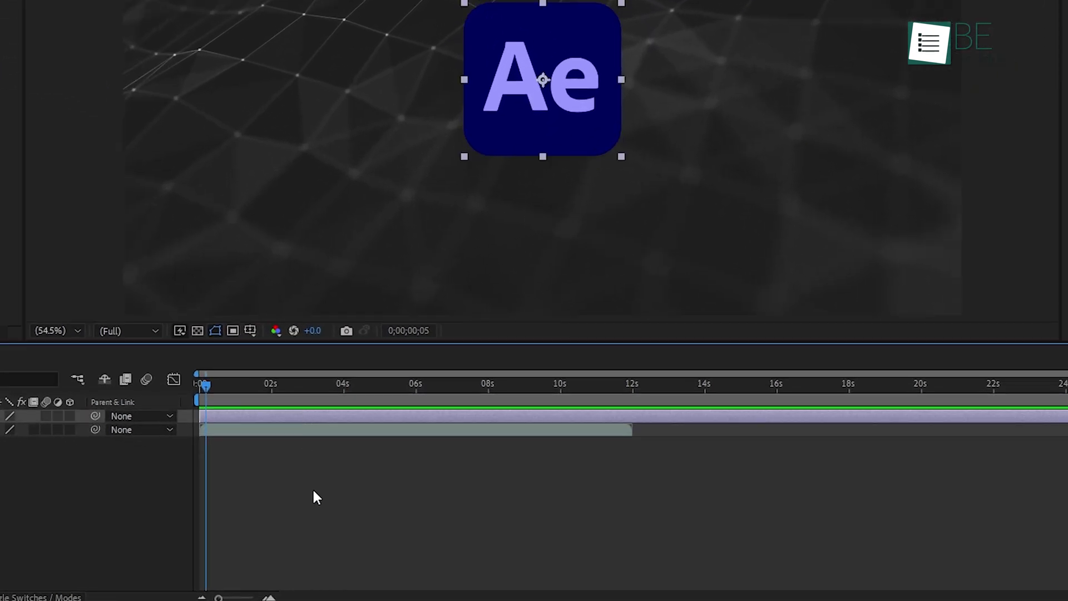
{"action": "key", "text": "p"}
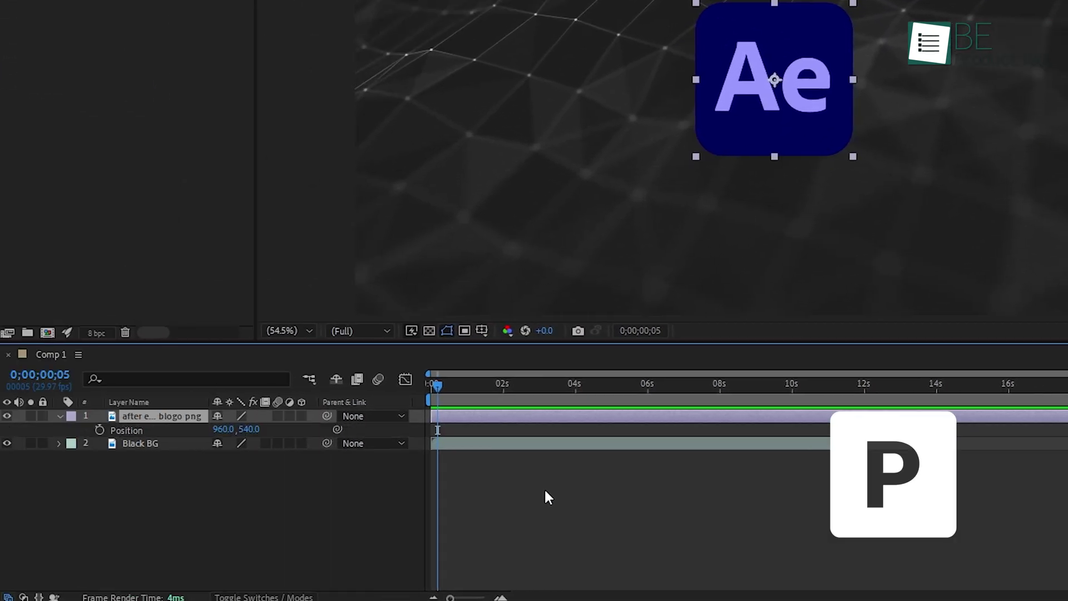
{"action": "left_click_drag", "start_coordinate": [432, 387], "coordinate": [498, 397]}
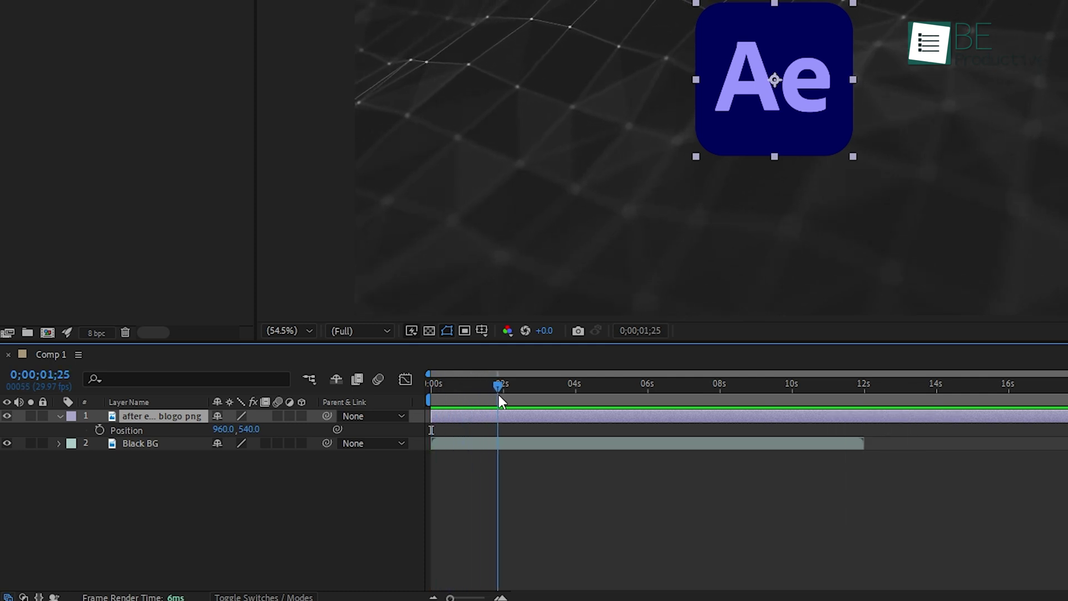
{"action": "left_click", "coordinate": [99, 430]}
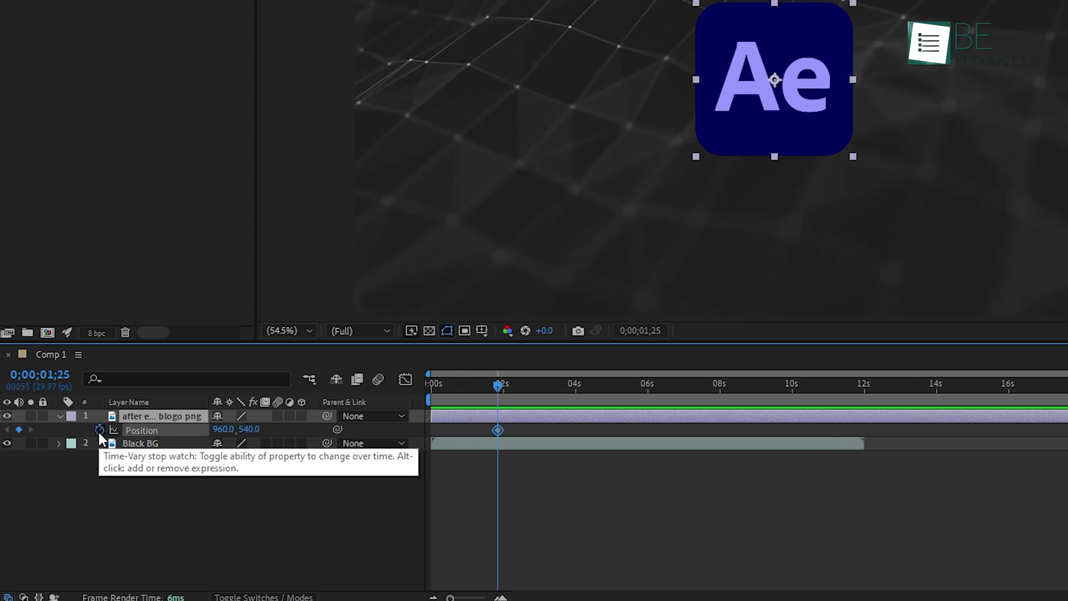
{"action": "left_click", "coordinate": [541, 457]}
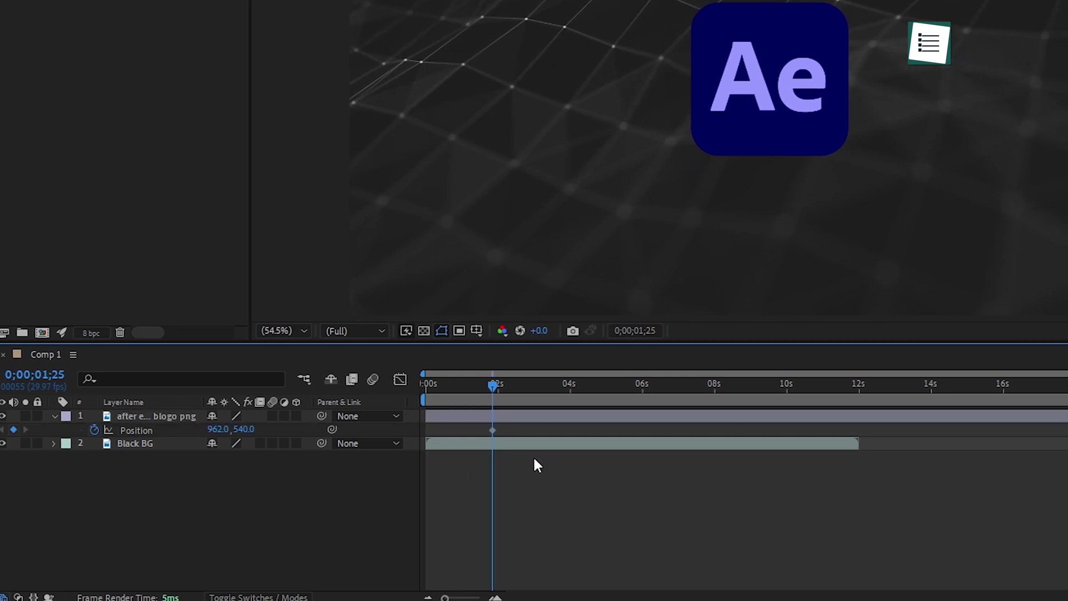
{"action": "key", "text": "space"}
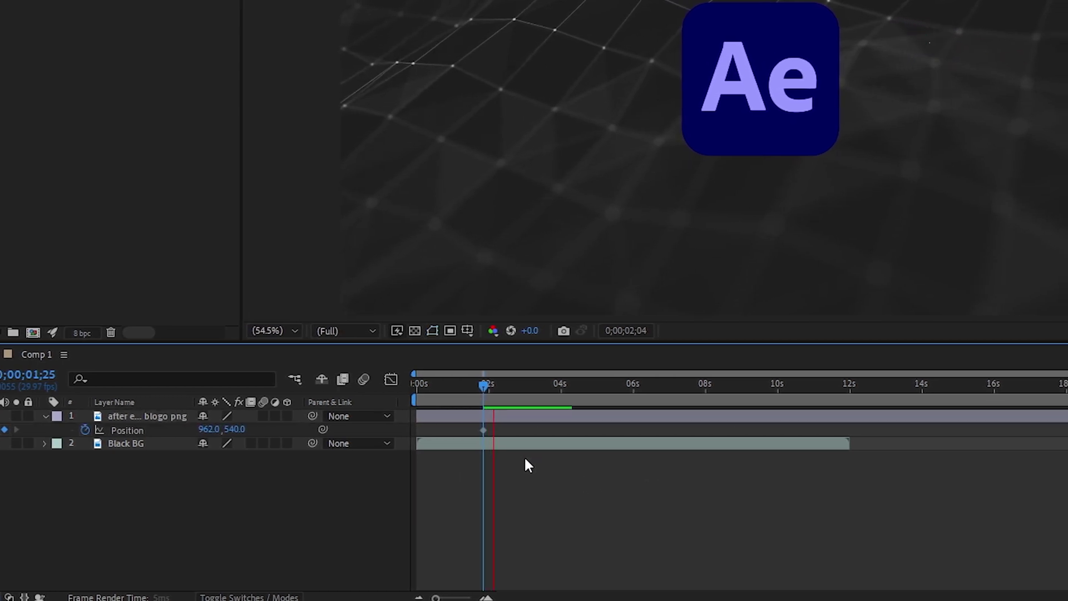
{"action": "key", "text": "space"}
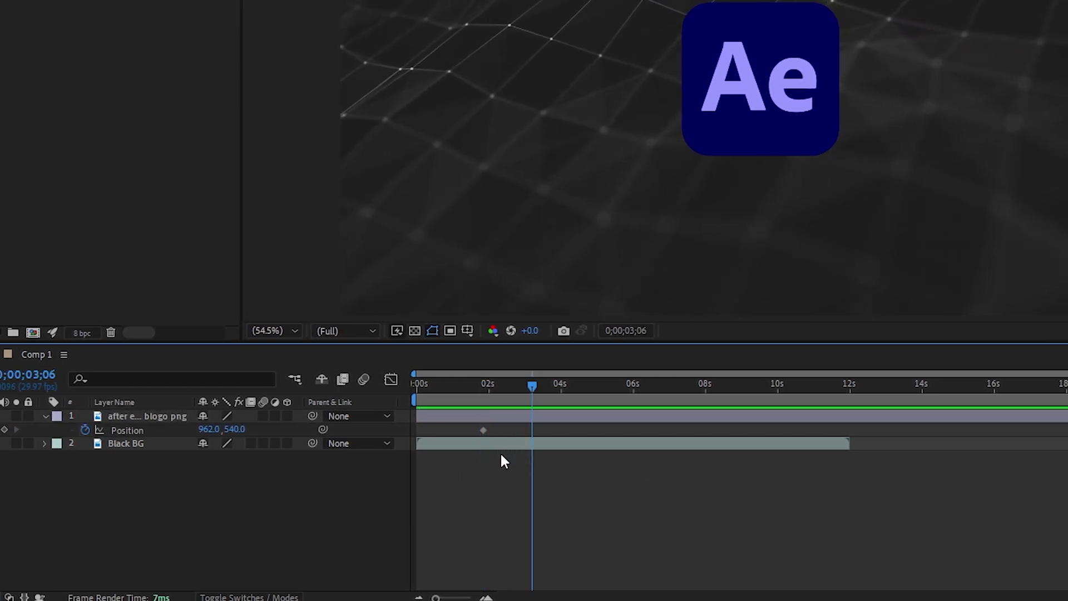
Slide the logo right, preview it, then return it to centre at 5;14.
{"action": "left_click", "coordinate": [734, 149]}
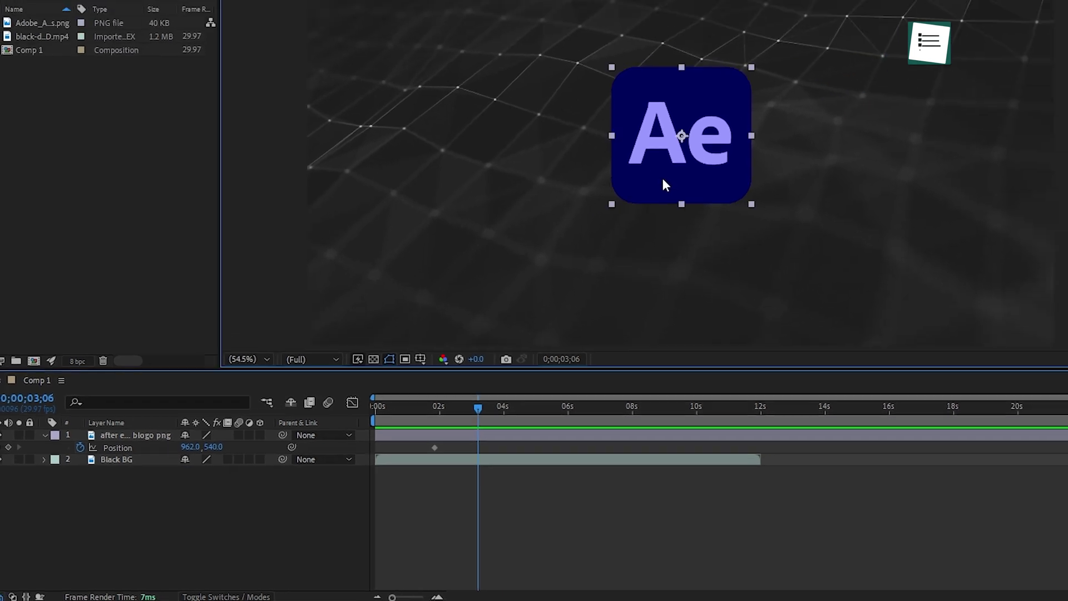
{"action": "left_click_drag", "start_coordinate": [748, 133], "coordinate": [900, 136]}
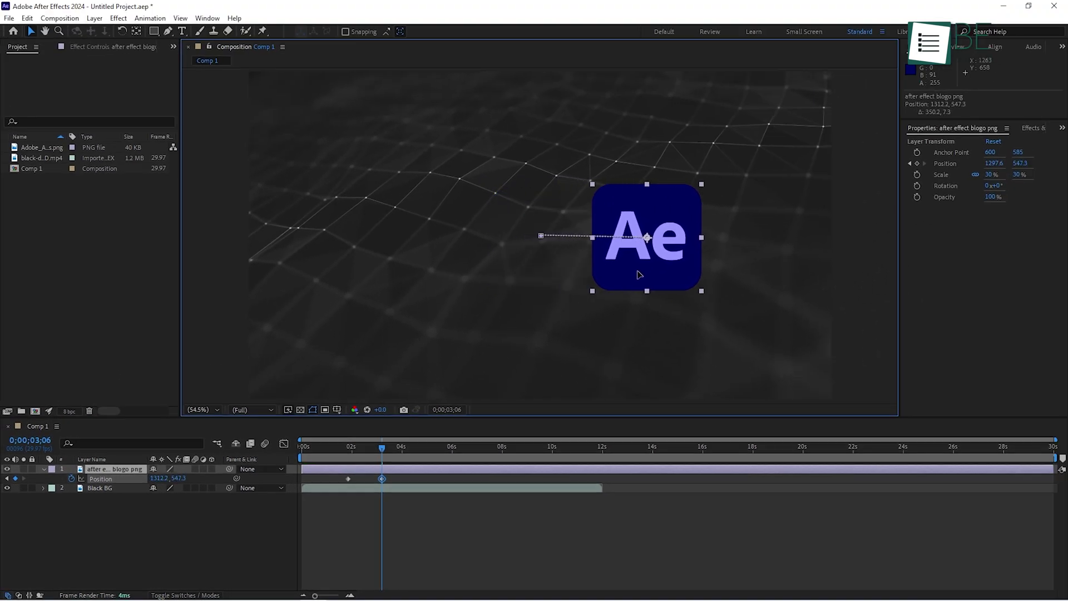
{"action": "left_click_drag", "start_coordinate": [640, 274], "coordinate": [711, 275]}
{"action": "left_click", "coordinate": [332, 448]}
{"action": "key", "text": "space"}
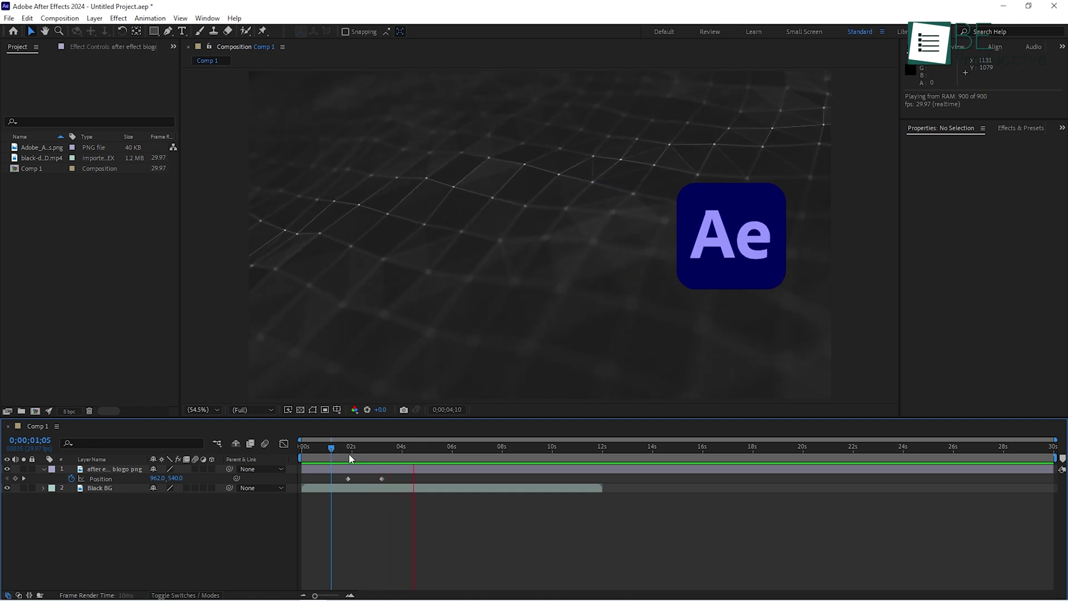
{"action": "left_click_drag", "start_coordinate": [743, 274], "coordinate": [554, 278]}
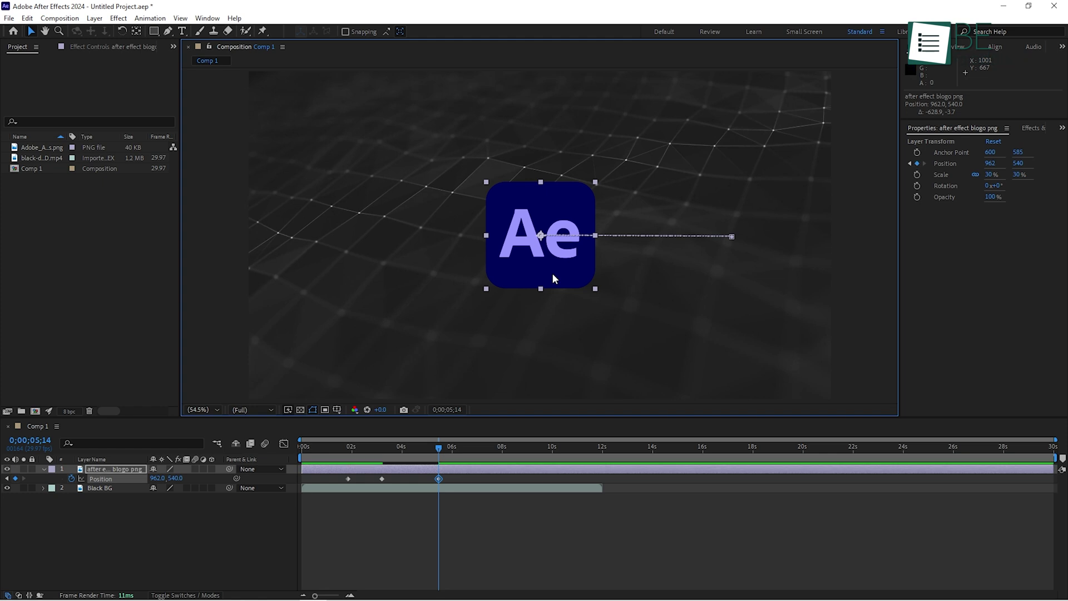
{"action": "left_click_drag", "start_coordinate": [357, 447], "coordinate": [334, 448]}
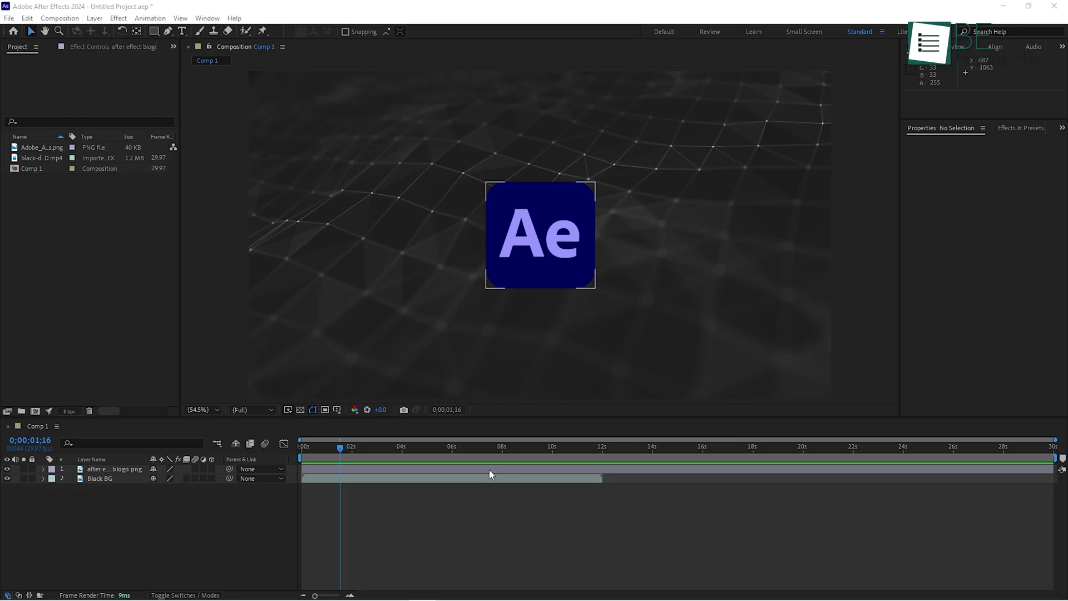
Select the still Ae logo layer, now at 962,540, in the Comp 1 timeline.
{"action": "left_click", "coordinate": [489, 470]}
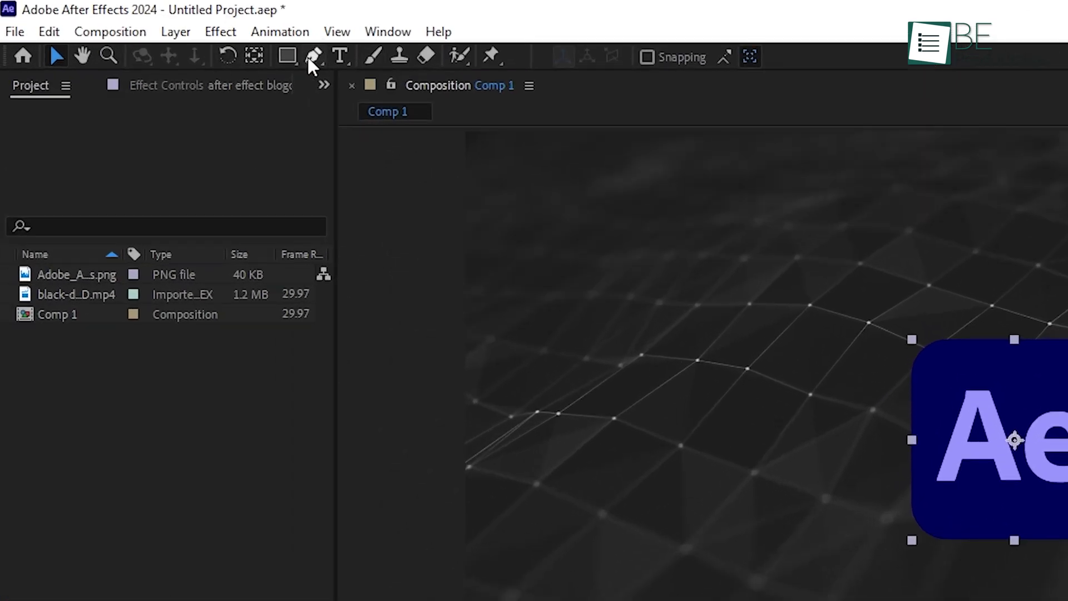
Draw a closed pen mask around the Ae logo.
{"action": "left_click", "coordinate": [313, 57]}
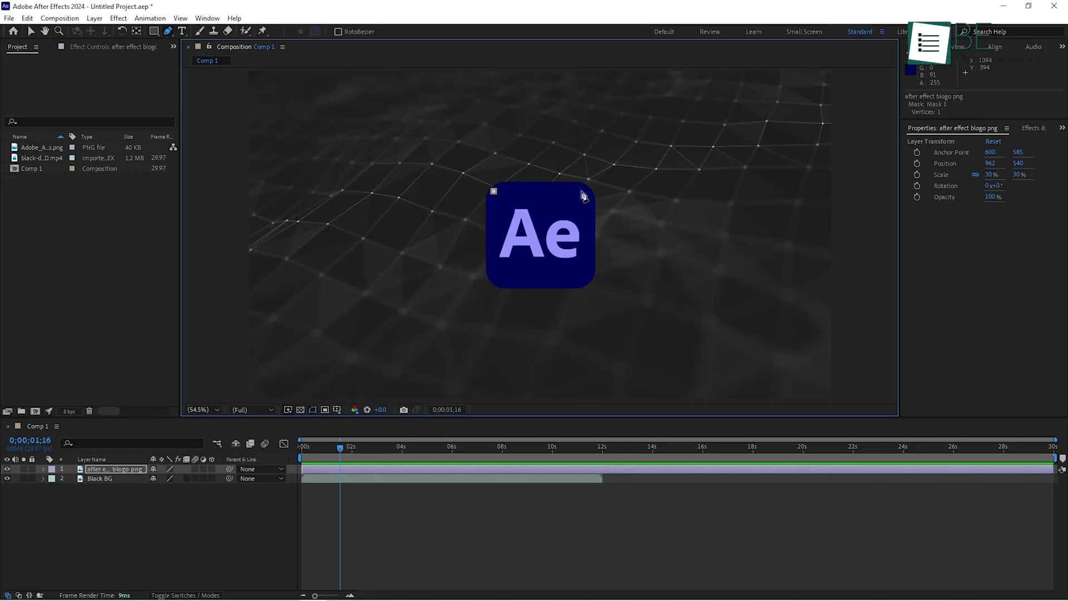
{"action": "left_click", "coordinate": [586, 262]}
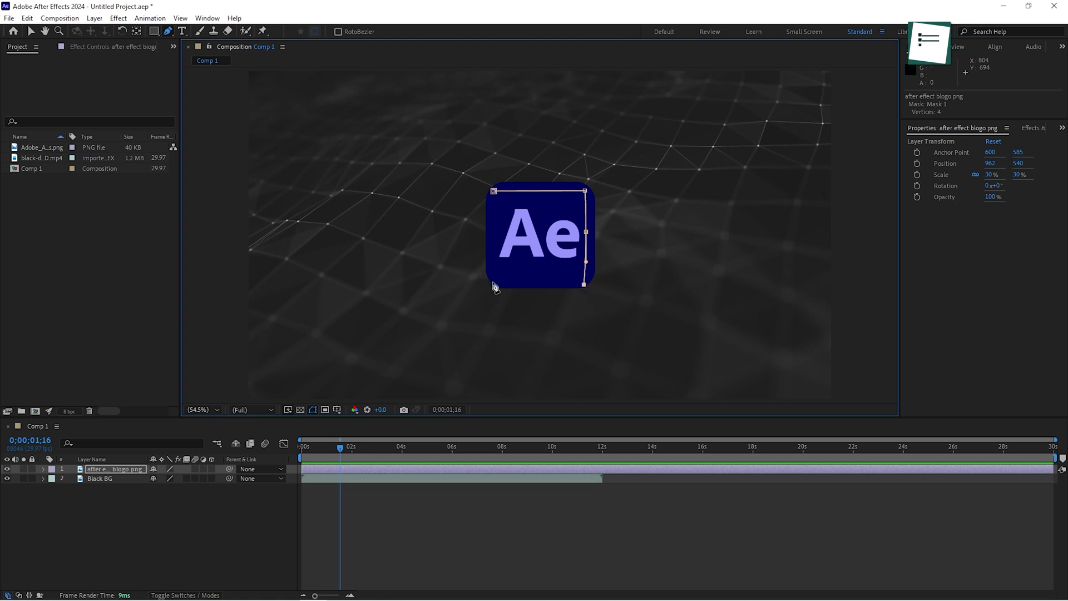
{"action": "left_click", "coordinate": [494, 191]}
Set the logo mask's Feather to 339 px and Expansion to about -129 px, then scrub to preview.
{"action": "left_click", "coordinate": [355, 468]}
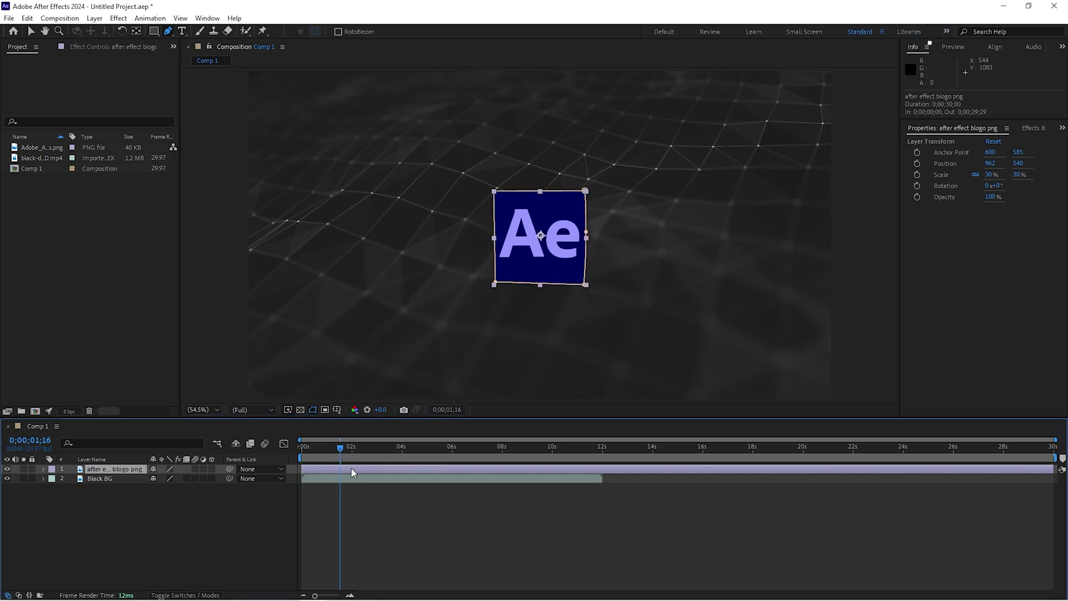
{"action": "key", "text": "m"}
{"action": "left_click", "coordinate": [43, 469]}
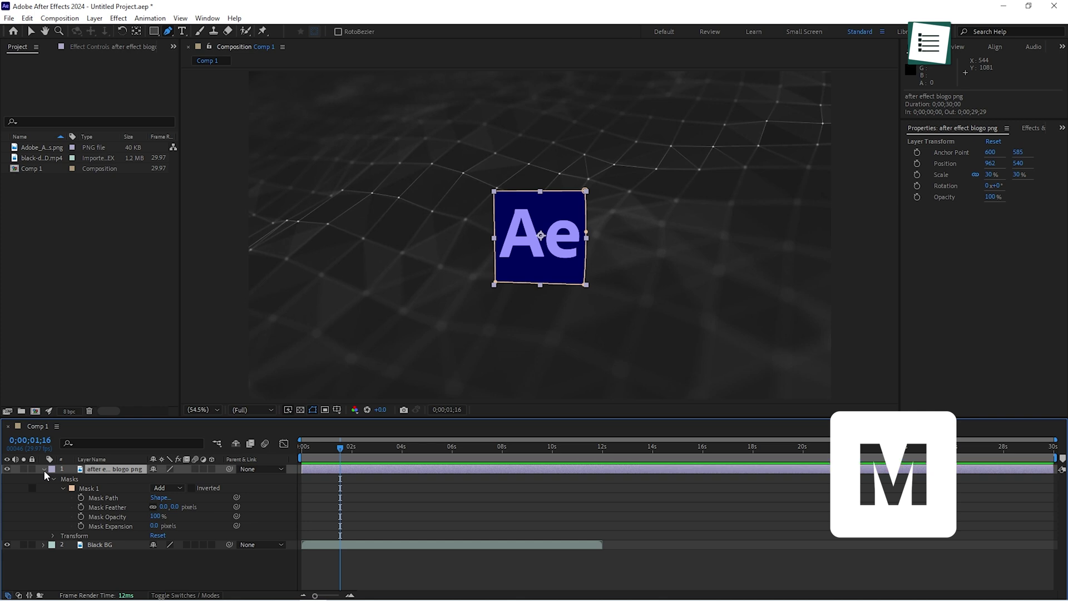
{"action": "left_click_drag", "start_coordinate": [164, 507], "coordinate": [206, 510]}
{"action": "left_click_drag", "start_coordinate": [332, 515], "coordinate": [528, 519]}
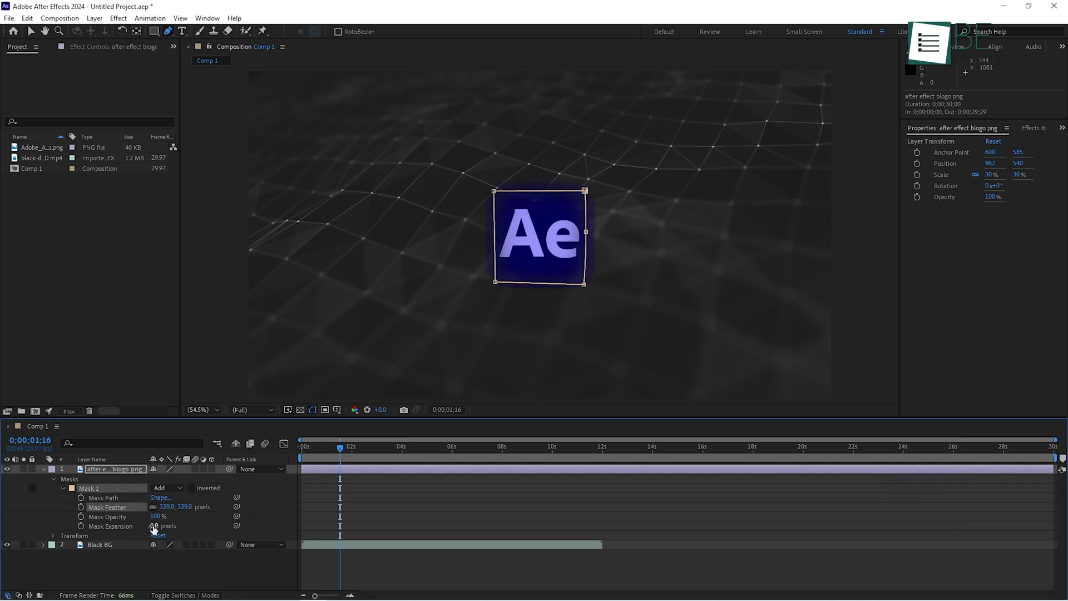
{"action": "left_click_drag", "start_coordinate": [154, 527], "coordinate": [135, 544]}
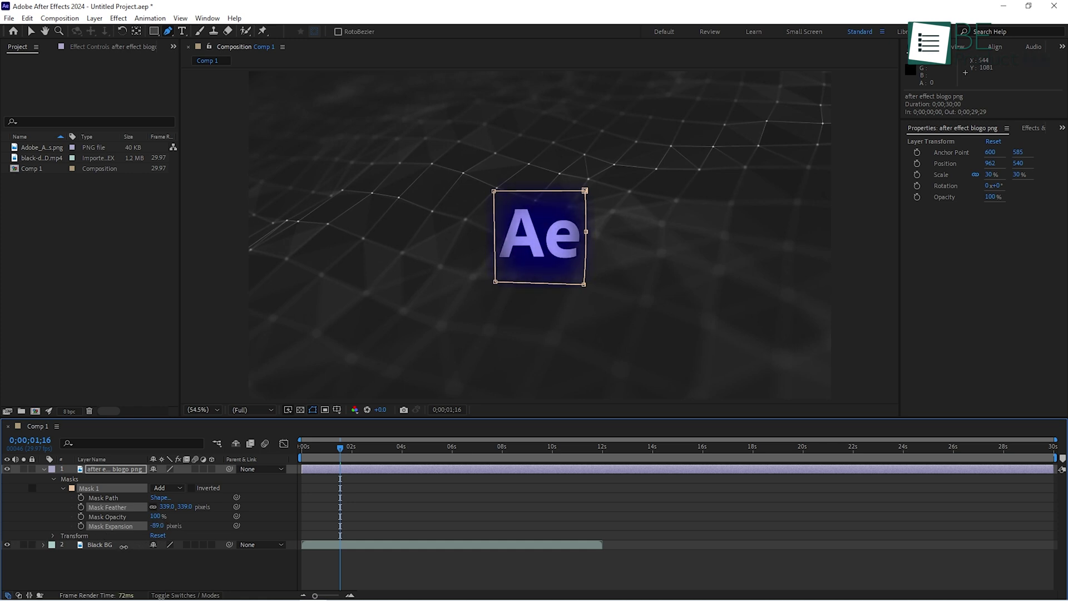
{"action": "left_click_drag", "start_coordinate": [340, 446], "coordinate": [484, 460]}
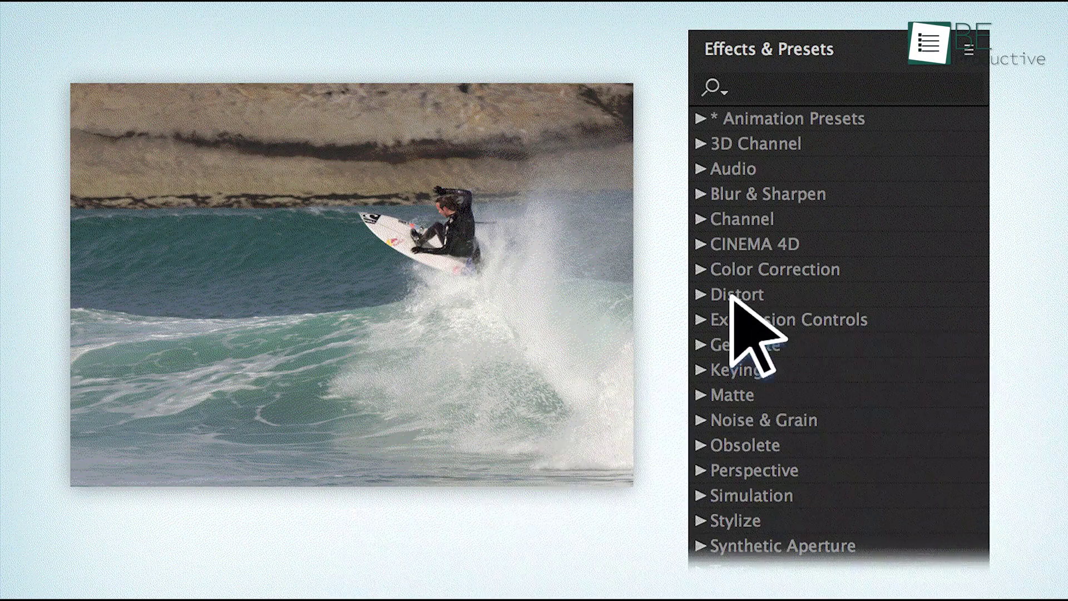
Build a new composition from the dark-cave hiker MP4 clip.
{"action": "left_click", "coordinate": [861, 195]}
{"action": "left_click_drag", "start_coordinate": [946, 269], "coordinate": [537, 415]}
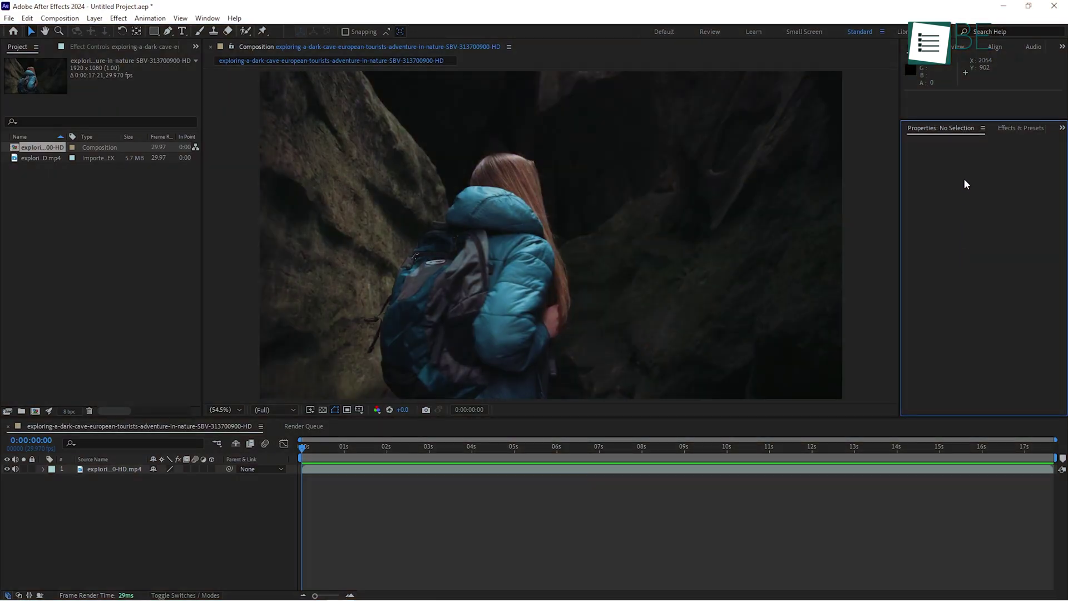
Apply Tint to the cave clip at 100%, keeping the default Map White To colour.
{"action": "left_click", "coordinate": [1025, 132]}
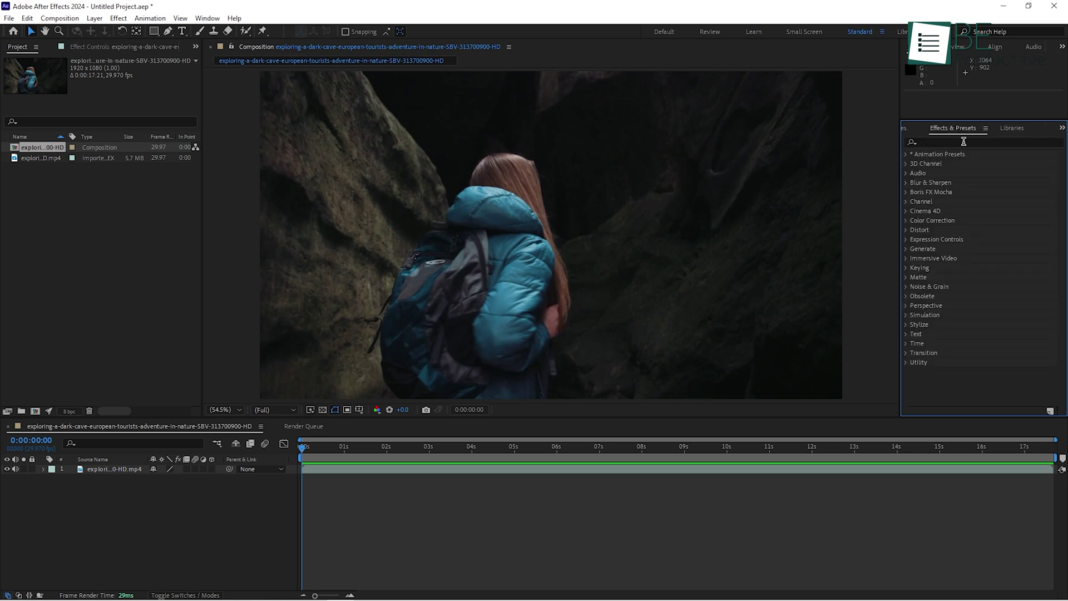
{"action": "left_click", "coordinate": [963, 143]}
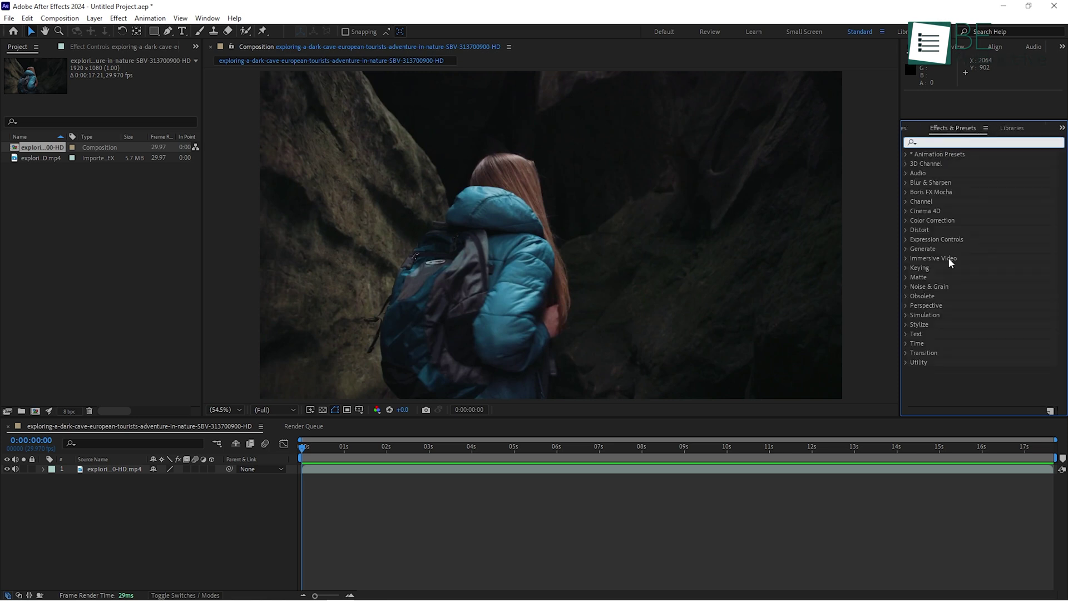
{"action": "type", "text": "tint"}
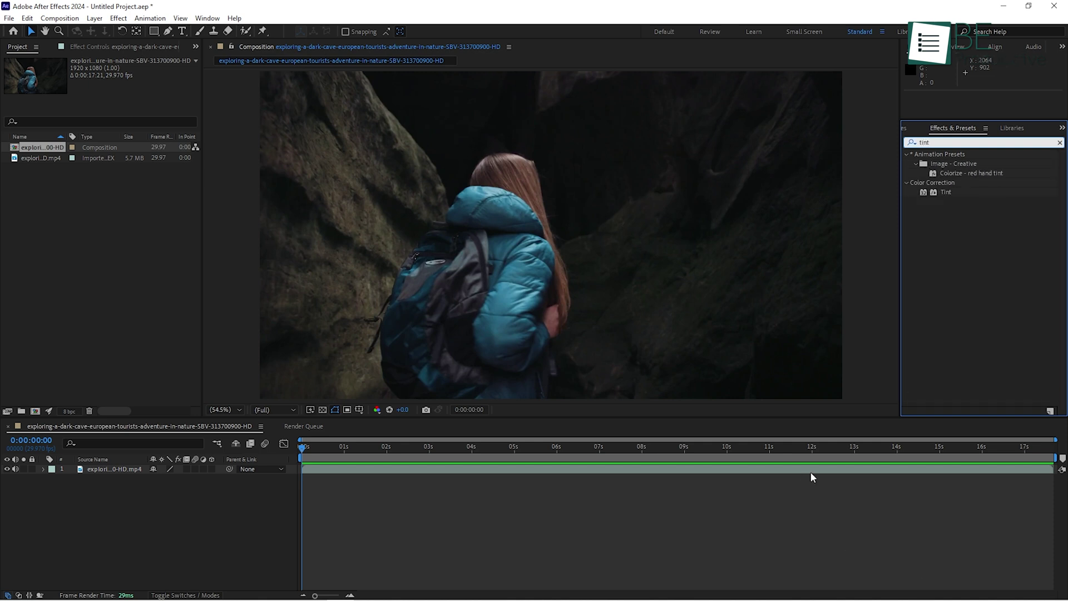
{"action": "left_click_drag", "start_coordinate": [951, 193], "coordinate": [572, 470]}
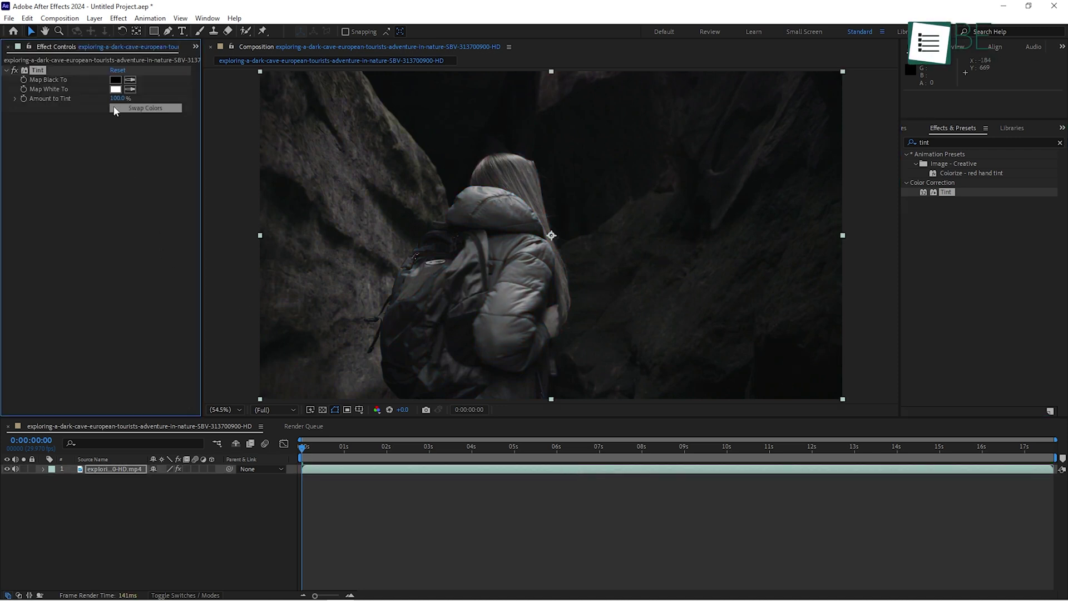
{"action": "left_click", "coordinate": [115, 90]}
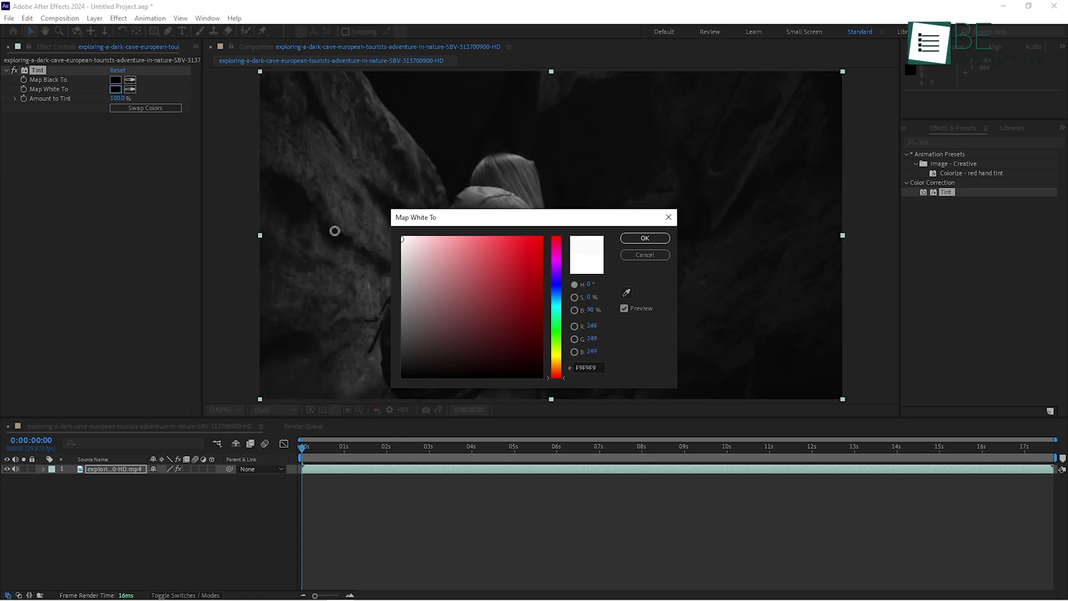
{"action": "left_click", "coordinate": [645, 238]}
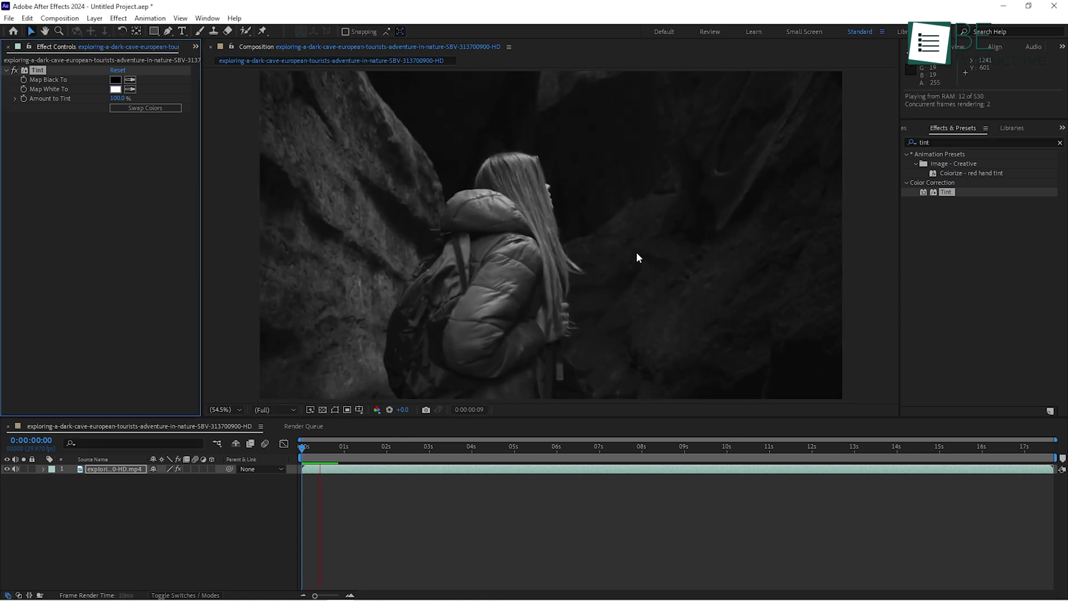
{"action": "left_click", "coordinate": [947, 143]}
Add Gaussian Blur (Legacy) to the cave clip, delete Tint, and adjust the blur amount.
{"action": "type", "text": "gau"}
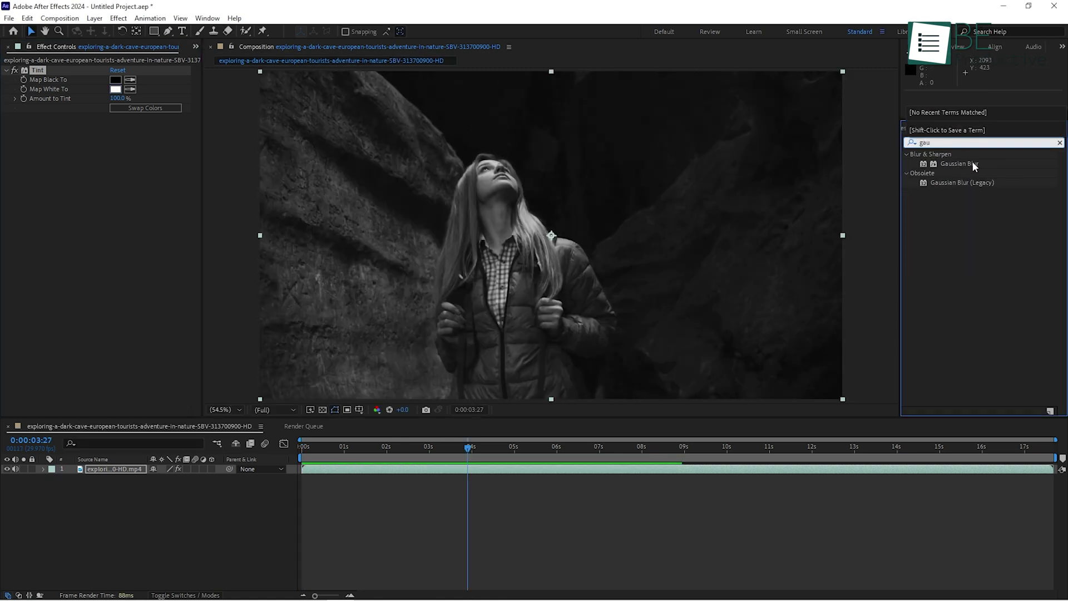
{"action": "left_click_drag", "start_coordinate": [963, 183], "coordinate": [485, 477]}
{"action": "mouse_move", "coordinate": [114, 130]}
{"action": "left_mouse_down"}
{"action": "mouse_move", "coordinate": [133, 132]}
{"action": "mouse_move", "coordinate": [108, 140]}
{"action": "left_mouse_up"}
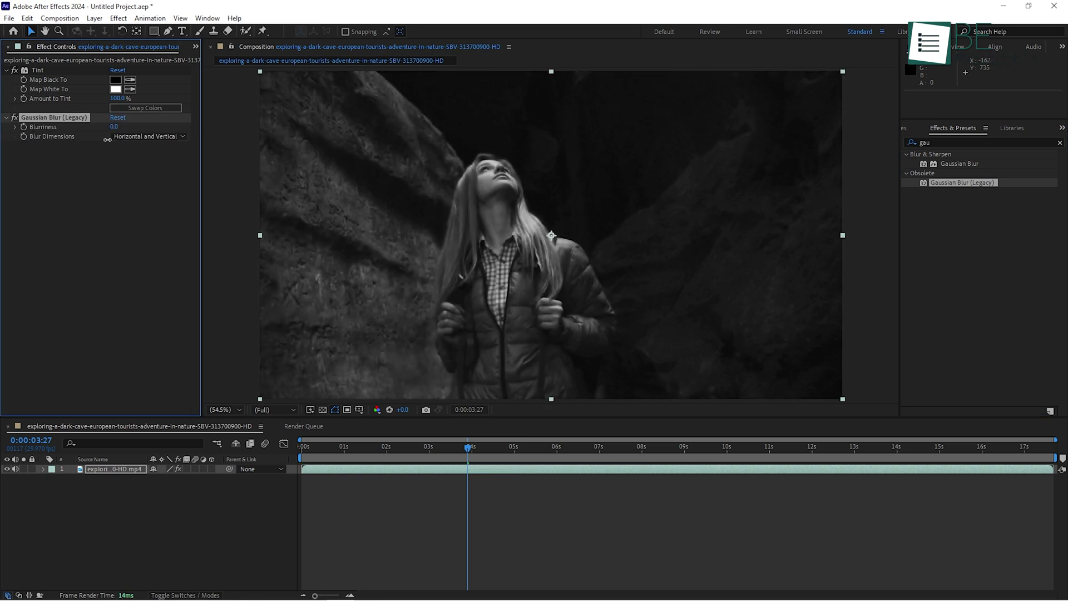
{"action": "left_click", "coordinate": [80, 69]}
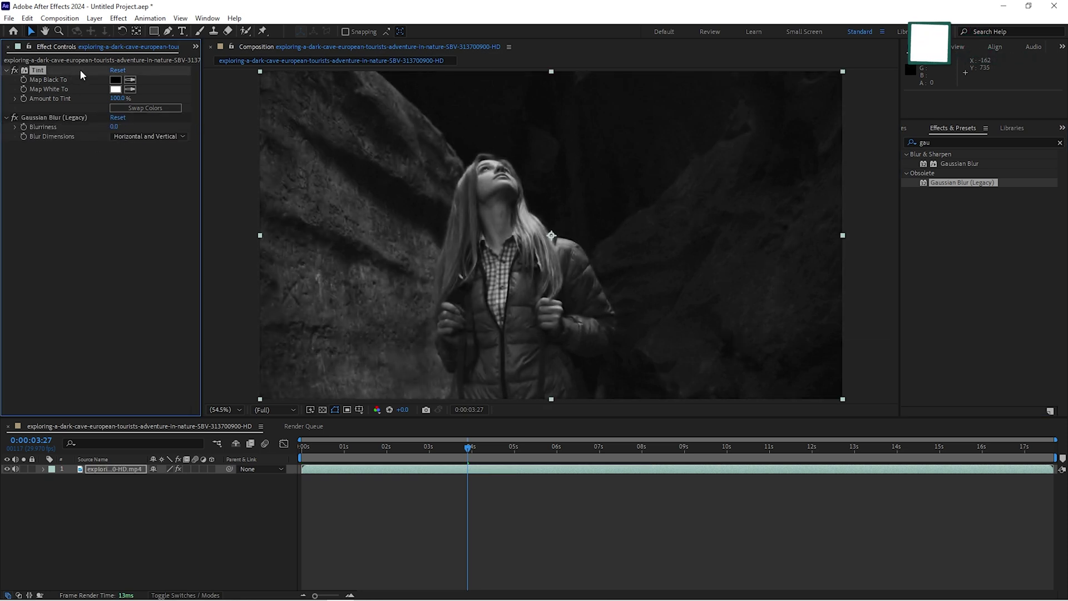
{"action": "key", "text": "Delete"}
{"action": "key", "text": "space"}
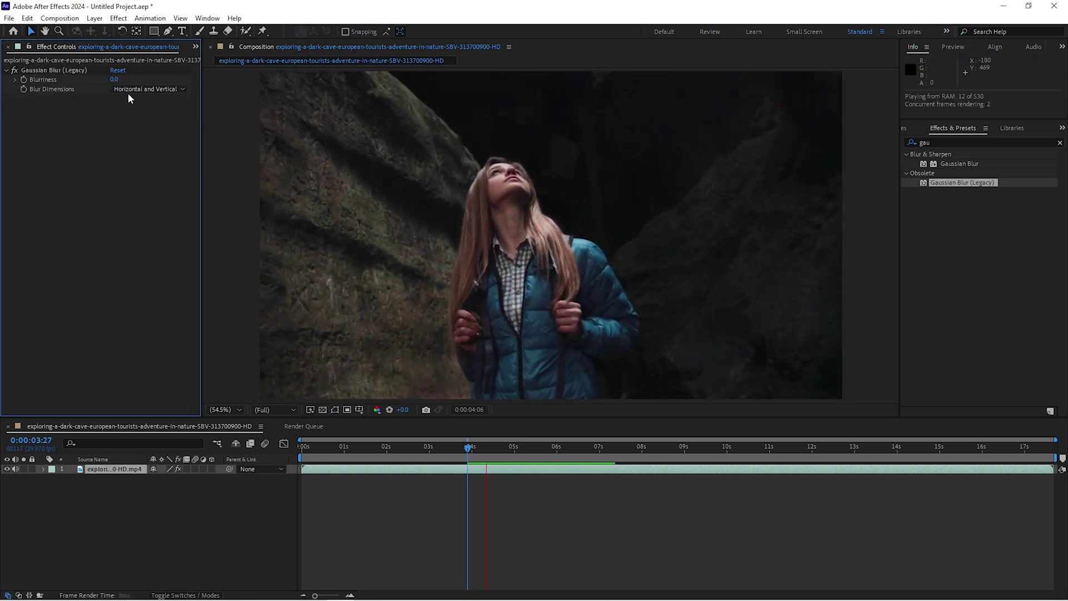
{"action": "left_click_drag", "start_coordinate": [114, 79], "coordinate": [153, 79]}
Add Change to Color with Hue tolerance 100% and Softness 0%, move blur below it, and add Colorama.
{"action": "left_click_drag", "start_coordinate": [953, 294], "coordinate": [532, 476]}
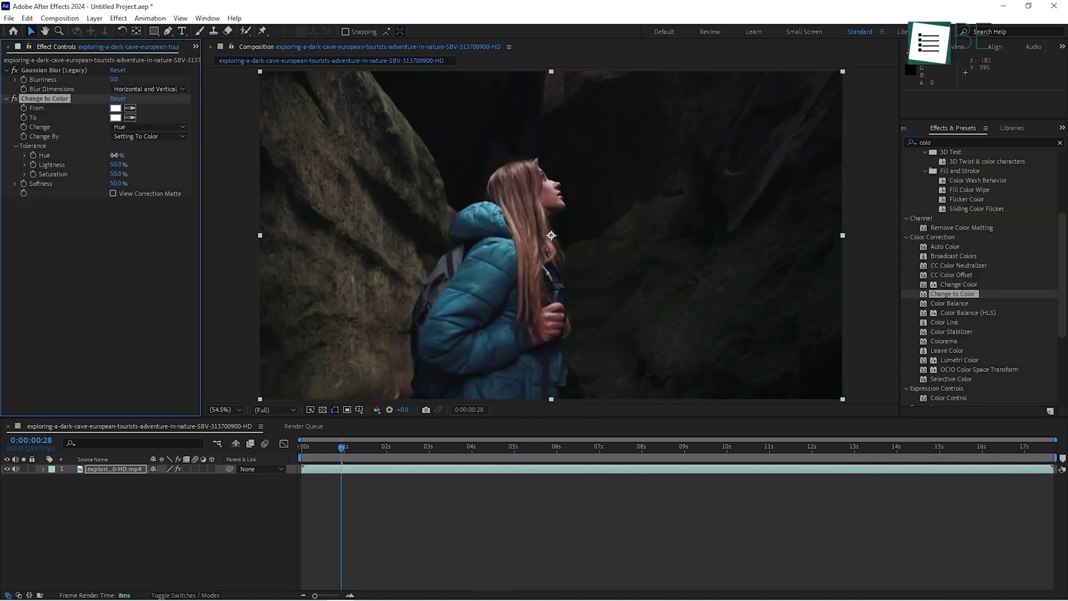
{"action": "left_click_drag", "start_coordinate": [114, 155], "coordinate": [320, 191]}
{"action": "left_click_drag", "start_coordinate": [126, 185], "coordinate": [134, 156]}
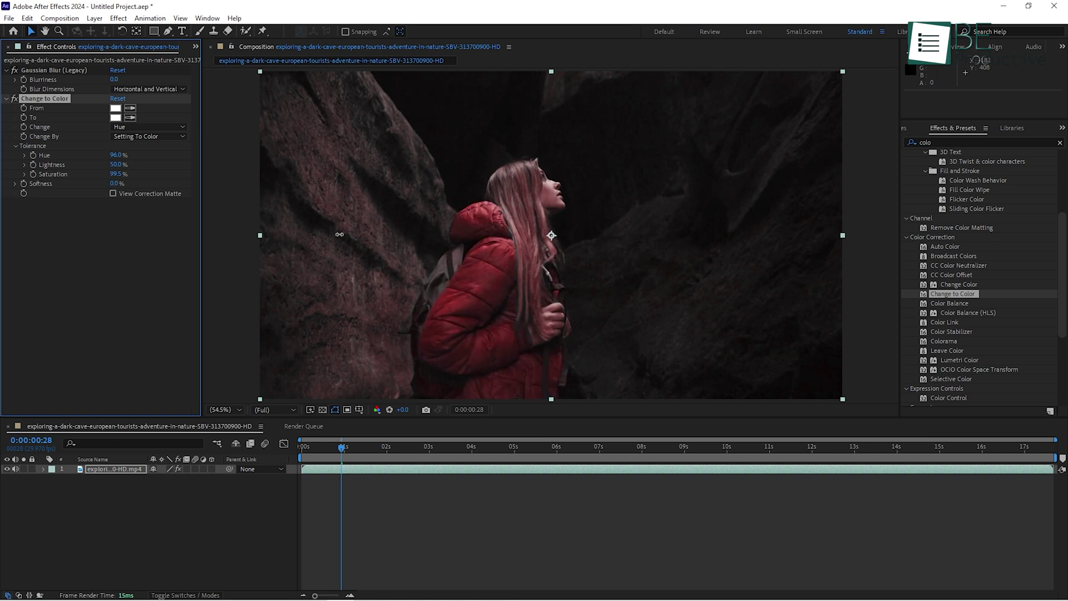
{"action": "left_click_drag", "start_coordinate": [55, 70], "coordinate": [56, 211]}
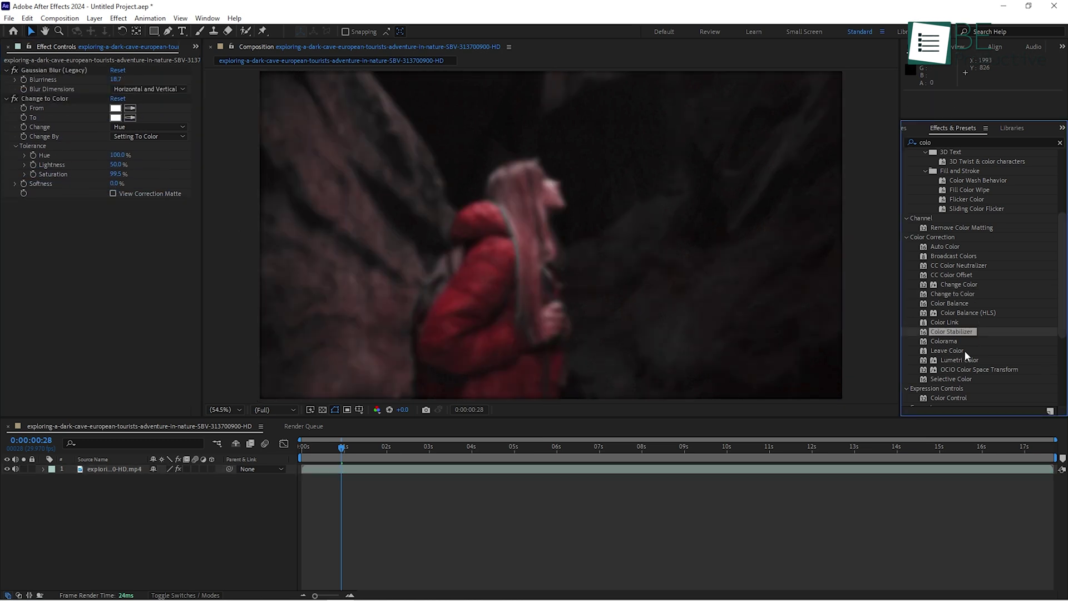
{"action": "left_click_drag", "start_coordinate": [945, 341], "coordinate": [499, 472]}
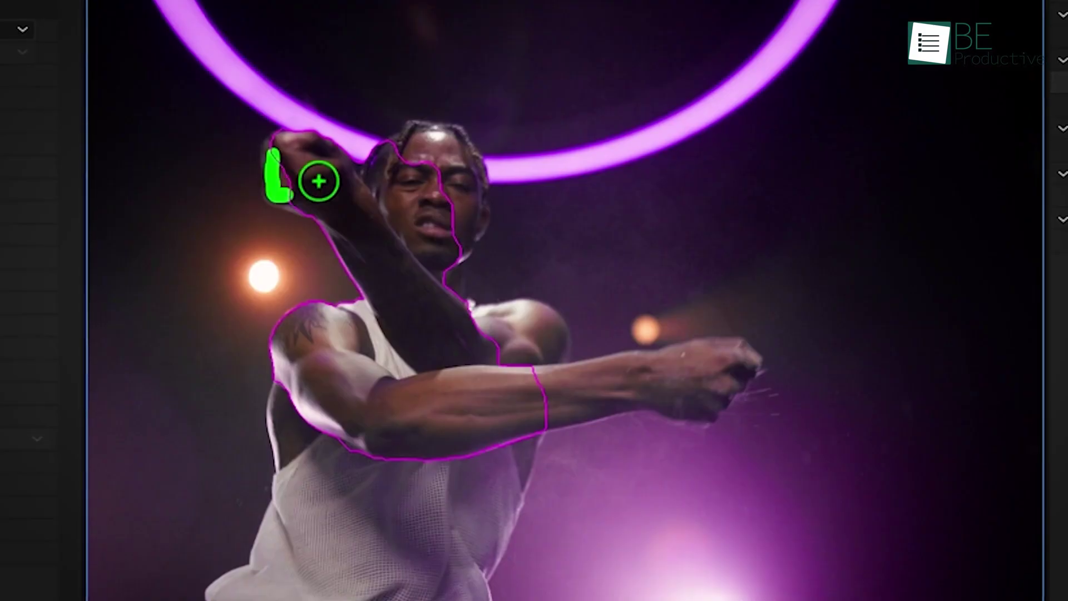
Open the grid-background logo composition, scrub its timeline, and open the Ae logo layer view.
{"action": "mouse_move", "coordinate": [410, 148]}
{"action": "left_mouse_down"}
{"action": "mouse_move", "coordinate": [448, 162]}
{"action": "mouse_move", "coordinate": [457, 203]}
{"action": "left_mouse_up"}
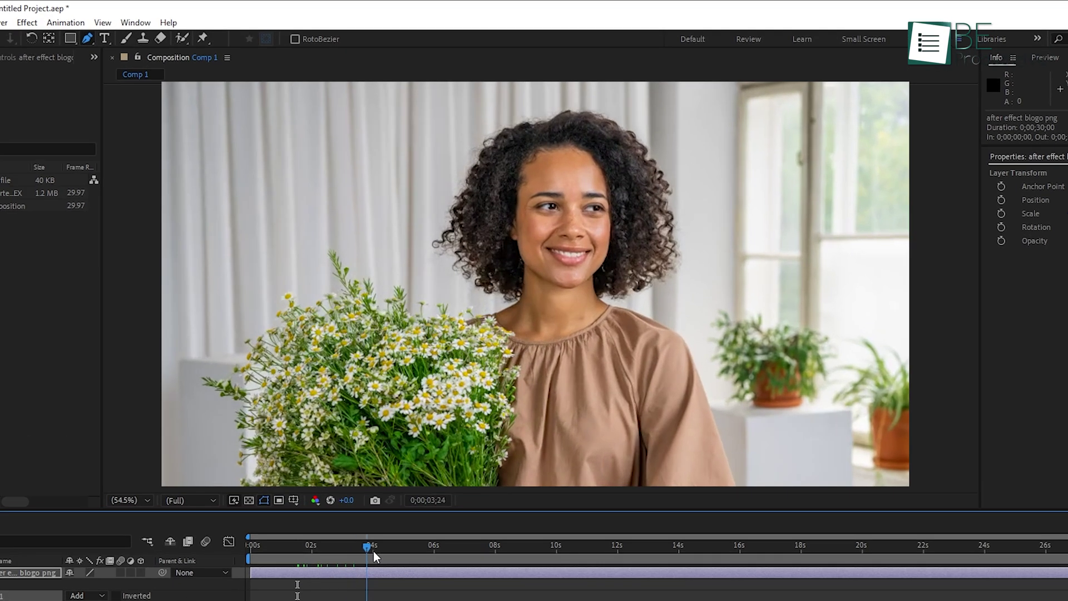
{"action": "left_click_drag", "start_coordinate": [387, 554], "coordinate": [491, 560]}
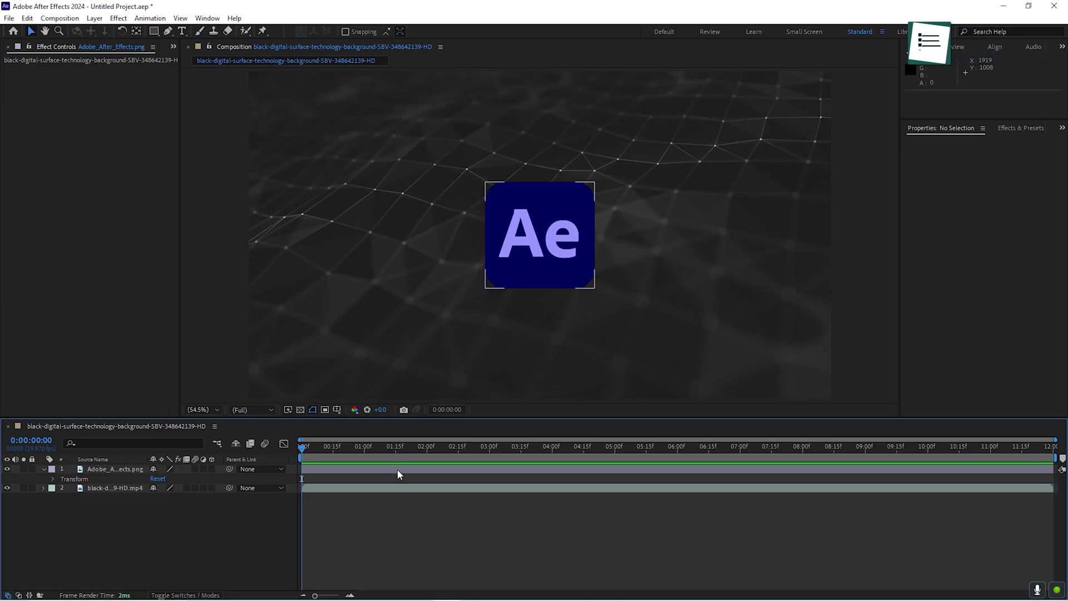
{"action": "double_click", "coordinate": [398, 470]}
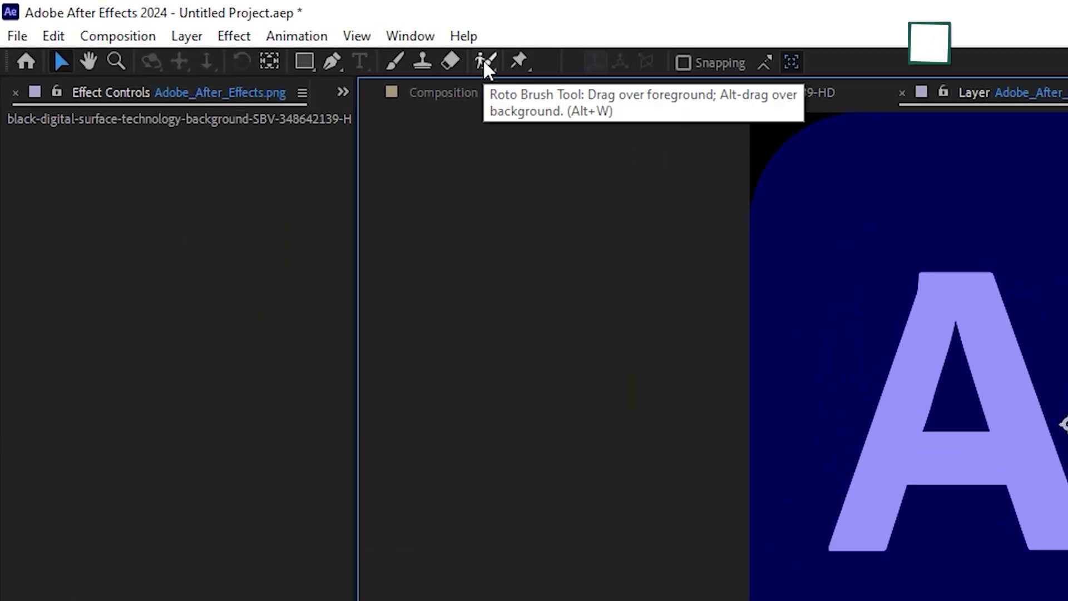
Paint Roto Brush strokes on the letter A, subtracting the stray loop and cleaning its diagonal edge.
{"action": "left_click", "coordinate": [484, 58]}
{"action": "left_click_drag", "start_coordinate": [930, 289], "coordinate": [890, 391]}
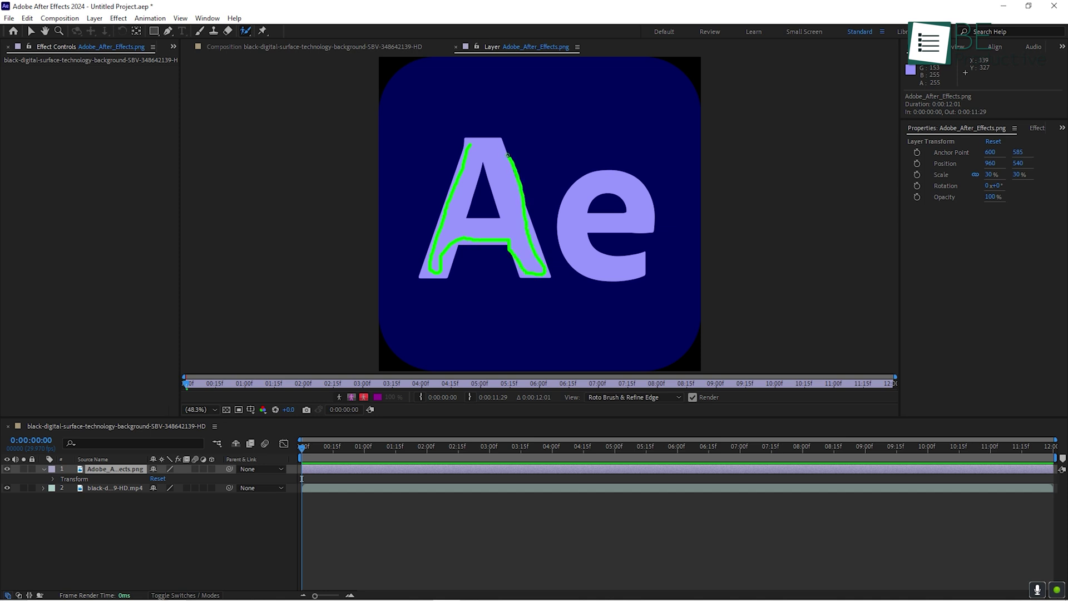
{"action": "scroll", "coordinate": [579, 157], "scroll_direction": "up", "scroll_amount": 8}
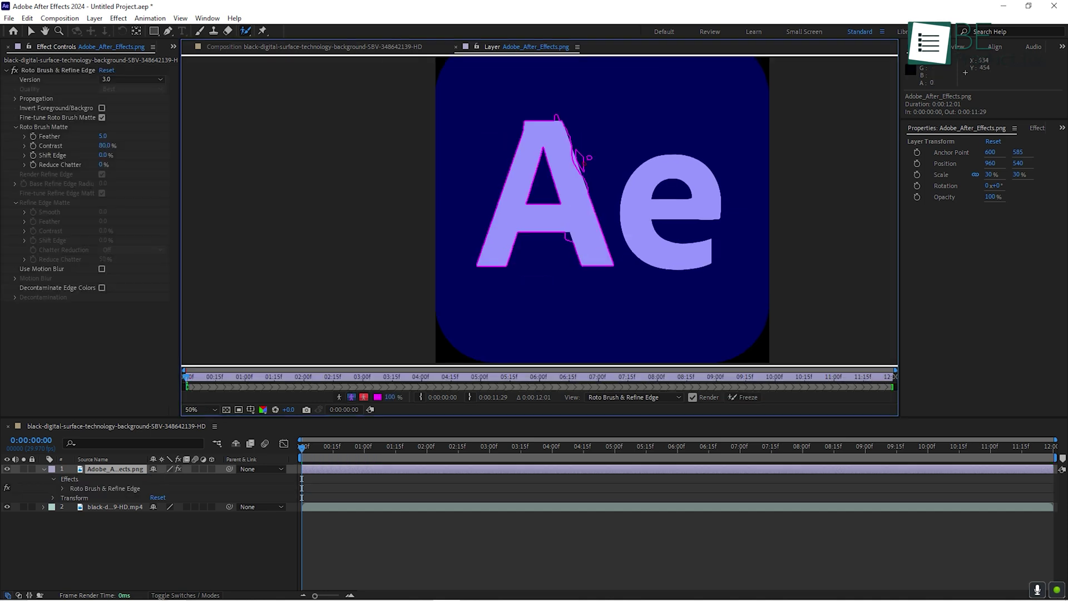
{"action": "mouse_move", "coordinate": [574, 115]}
{"action": "left_mouse_down"}
{"action": "mouse_move", "coordinate": [652, 136]}
{"action": "mouse_move", "coordinate": [687, 167]}
{"action": "left_mouse_up"}
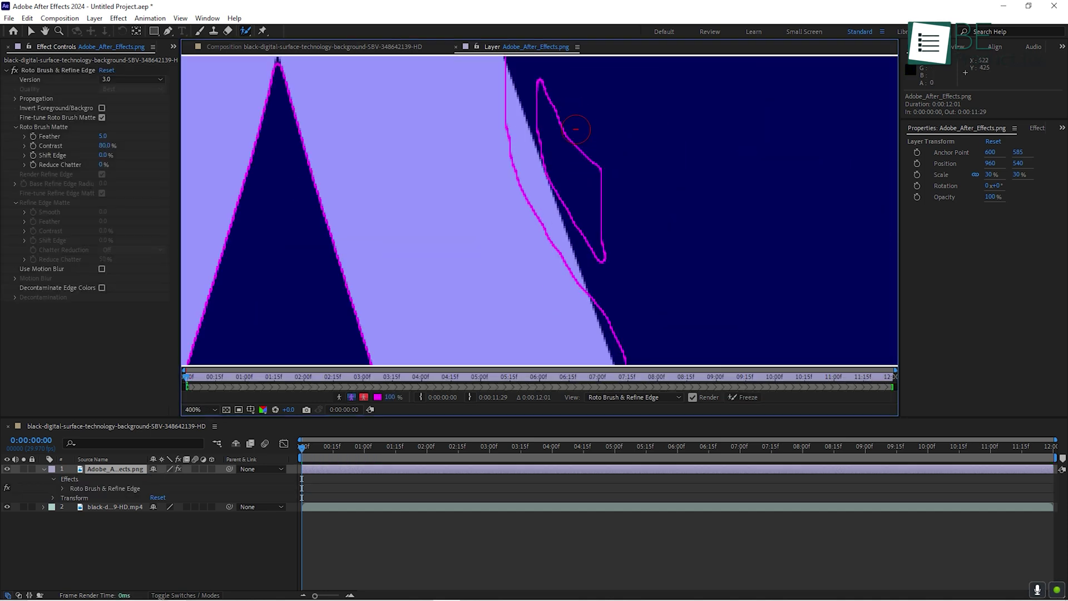
{"action": "mouse_move", "coordinate": [551, 109]}
{"action": "left_mouse_down"}
{"action": "mouse_move", "coordinate": [594, 250]}
{"action": "mouse_move", "coordinate": [593, 166]}
{"action": "mouse_move", "coordinate": [553, 130]}
{"action": "mouse_move", "coordinate": [569, 201]}
{"action": "left_mouse_up"}
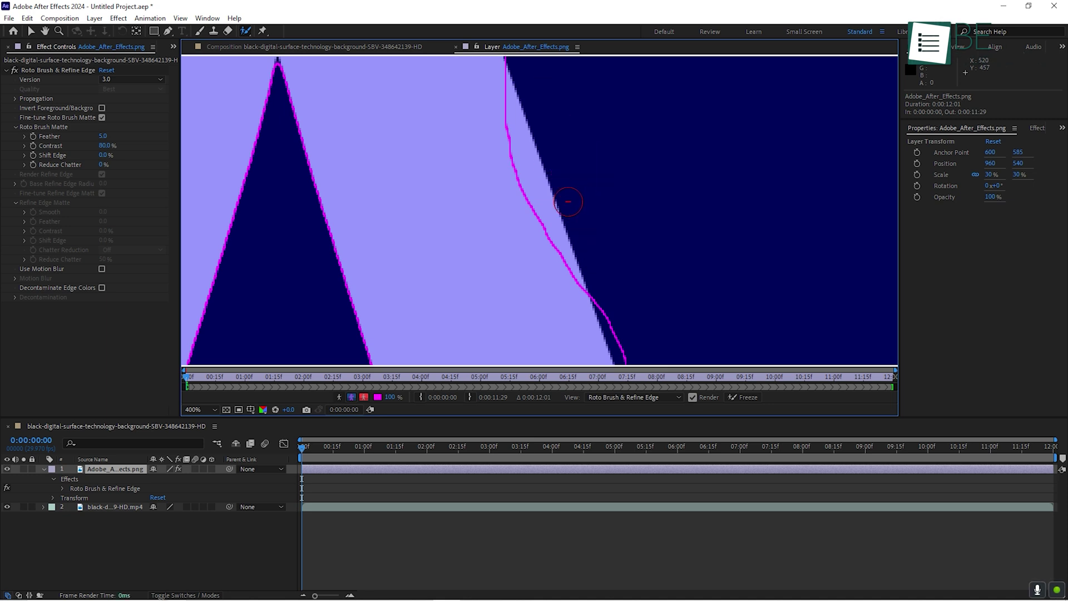
{"action": "left_click_drag", "start_coordinate": [561, 282], "coordinate": [564, 285]}
Check the cutout in the composition at full size and nudge the A logo slightly right.
{"action": "left_click", "coordinate": [310, 47]}
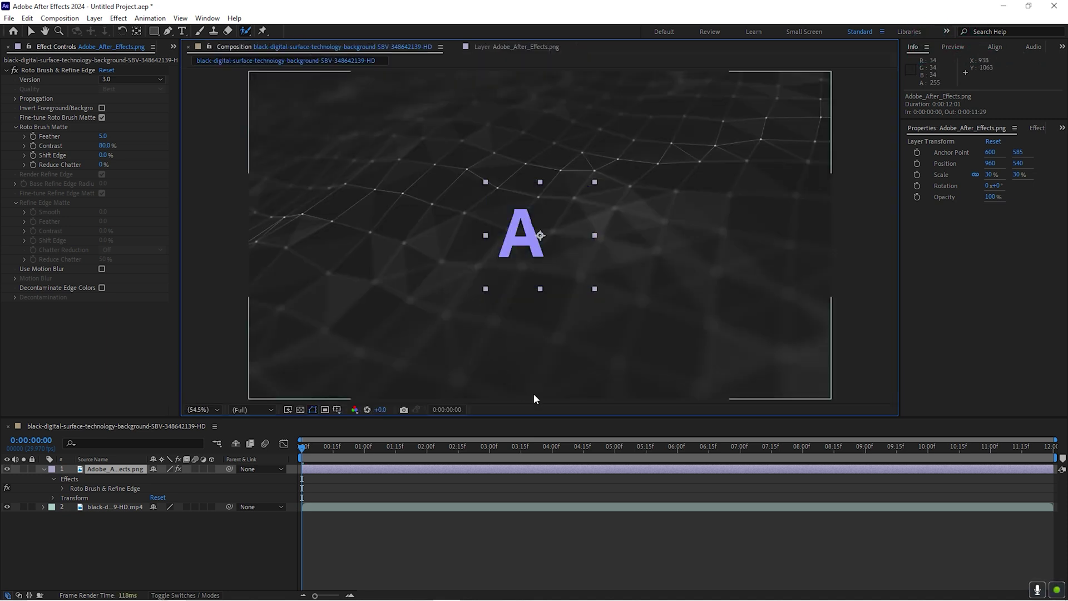
{"action": "key", "text": "space"}
{"action": "key", "text": "slash"}
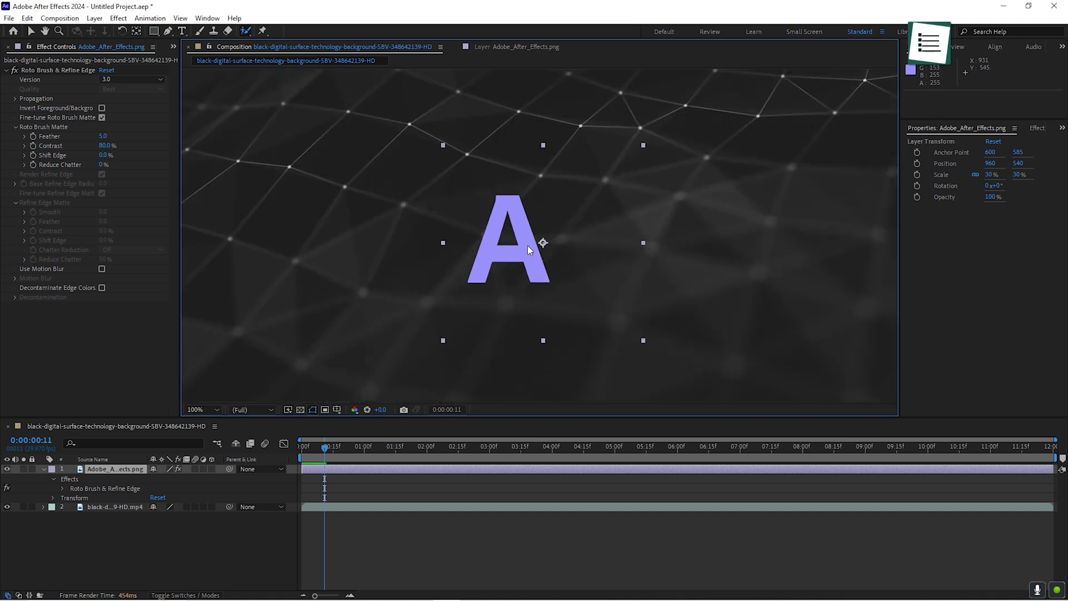
{"action": "left_click_drag", "start_coordinate": [527, 245], "coordinate": [539, 242]}
Reopen the logo's layer view at 200% and paint a correction stroke along the A's edge.
{"action": "left_click", "coordinate": [517, 47]}
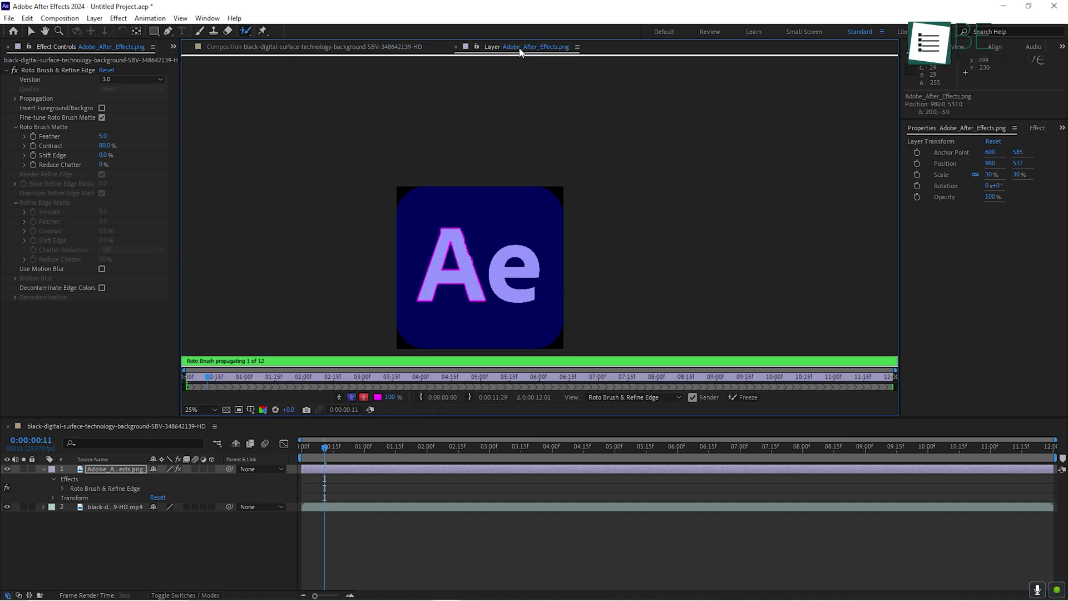
{"action": "left_click", "coordinate": [348, 47]}
{"action": "double_click", "coordinate": [610, 308]}
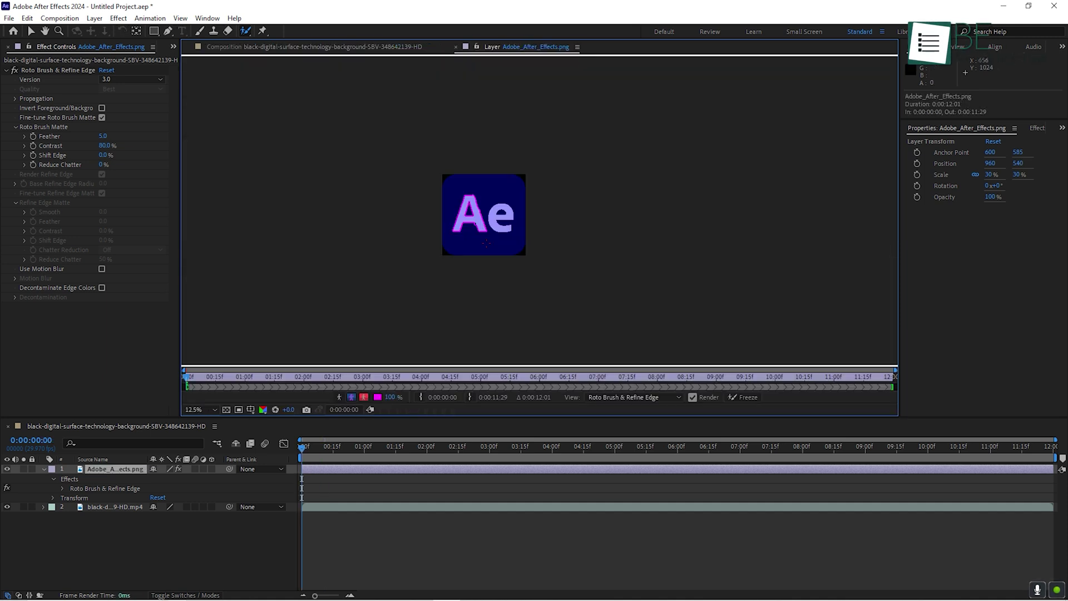
{"action": "scroll", "coordinate": [458, 245], "scroll_direction": "up", "scroll_amount": 3}
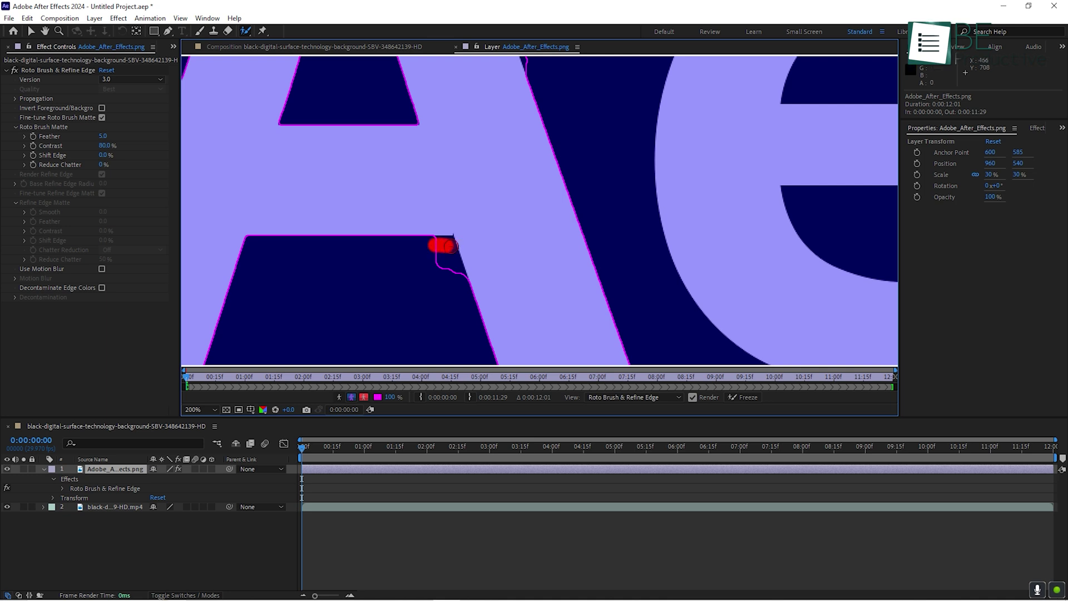
{"action": "left_click_drag", "start_coordinate": [466, 282], "coordinate": [466, 284]}
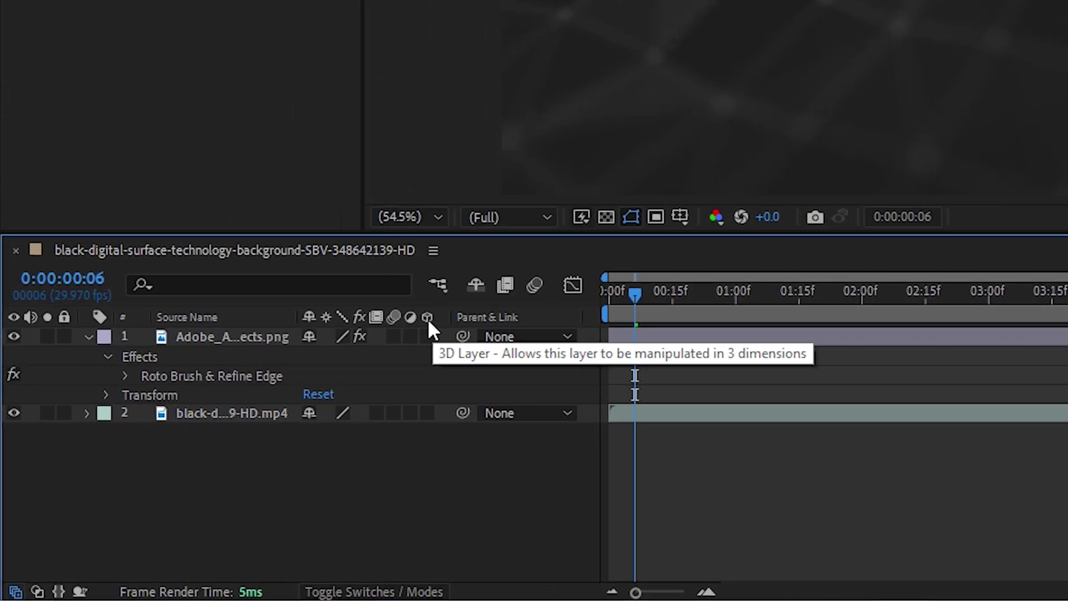
Turn on the 3D Layer switch for the Adobe_After_Effects.png layer.
{"action": "left_click", "coordinate": [429, 335]}
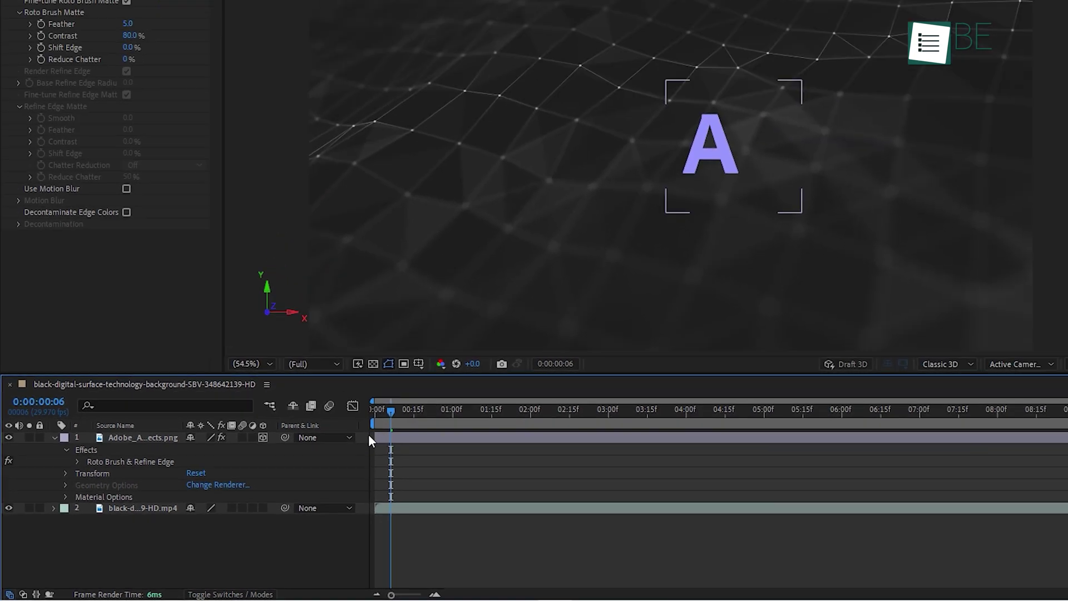
Re-enable the logo's 3D switch, add Camera 1 with the 80mm preset, and rotate the A on Y.
{"action": "left_click", "coordinate": [264, 438]}
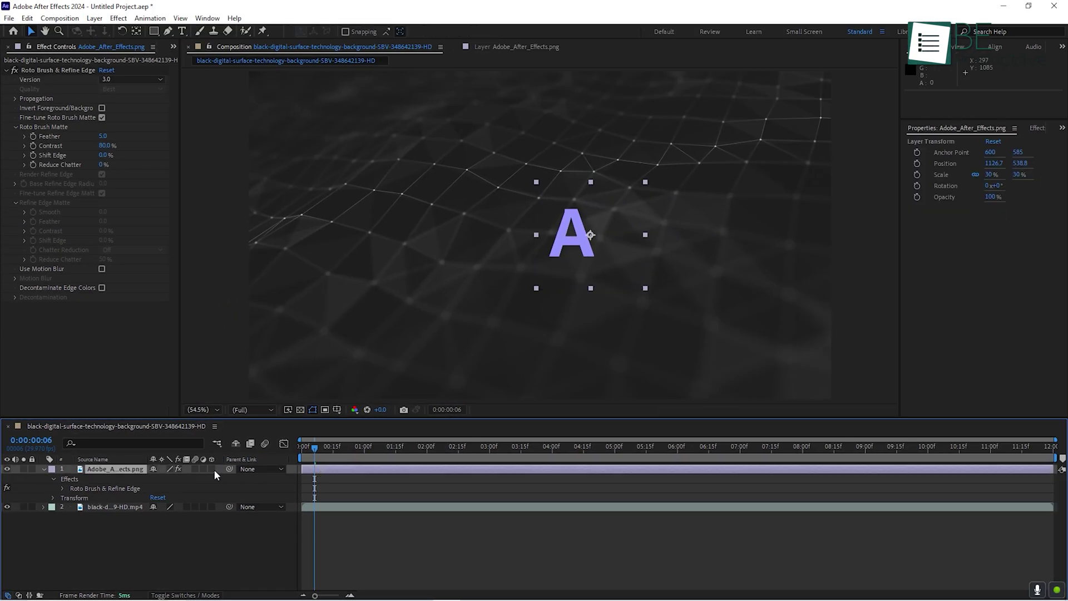
{"action": "left_click", "coordinate": [213, 470]}
{"action": "right_click", "coordinate": [528, 552]}
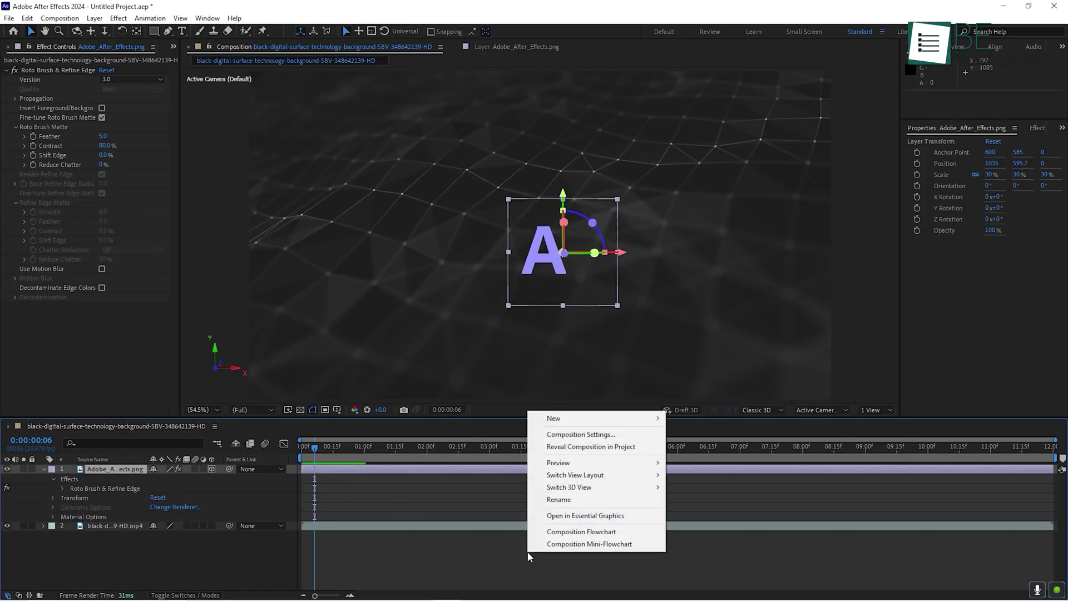
{"action": "mouse_move", "coordinate": [563, 423]}
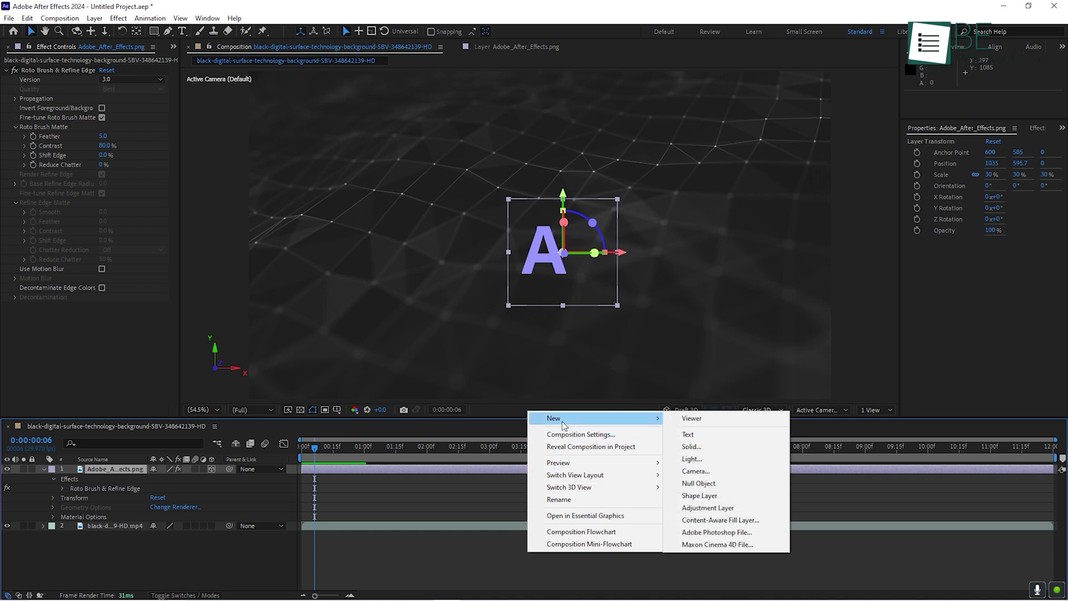
{"action": "left_click", "coordinate": [732, 470]}
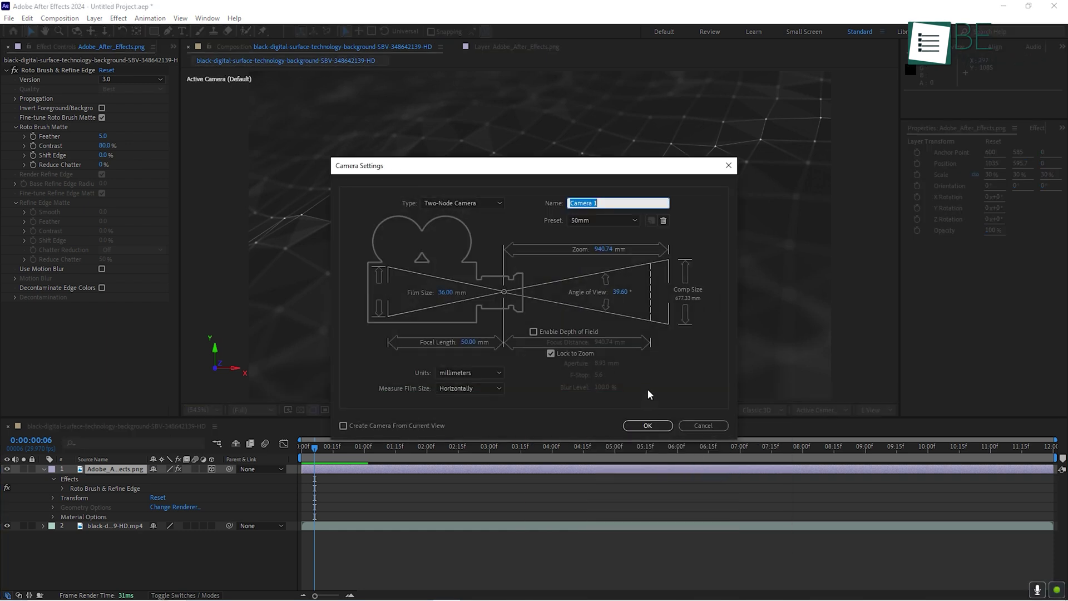
{"action": "left_click", "coordinate": [612, 221]}
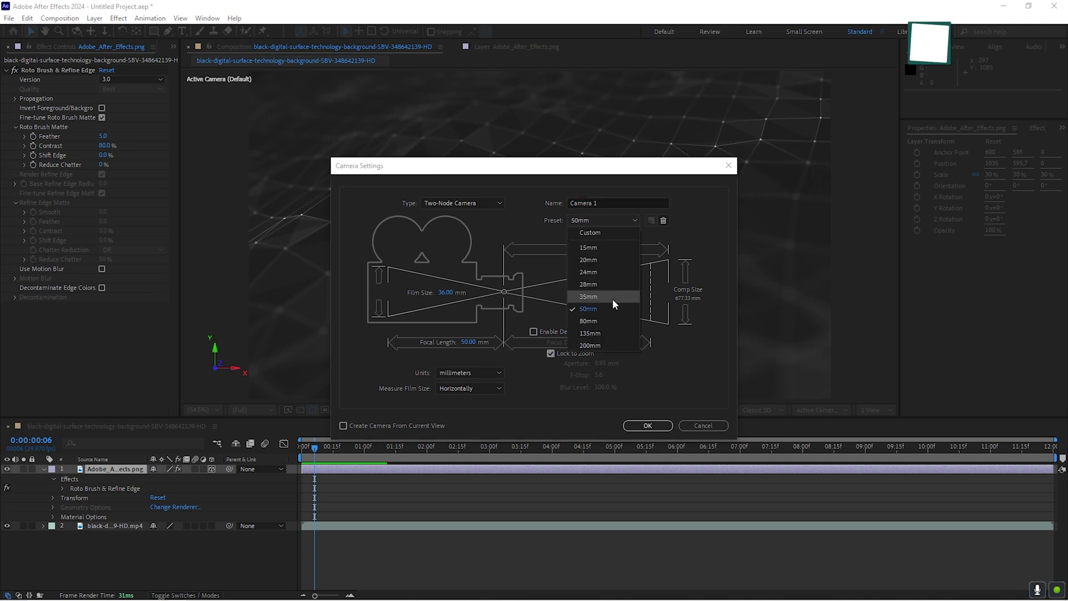
{"action": "left_click", "coordinate": [612, 323]}
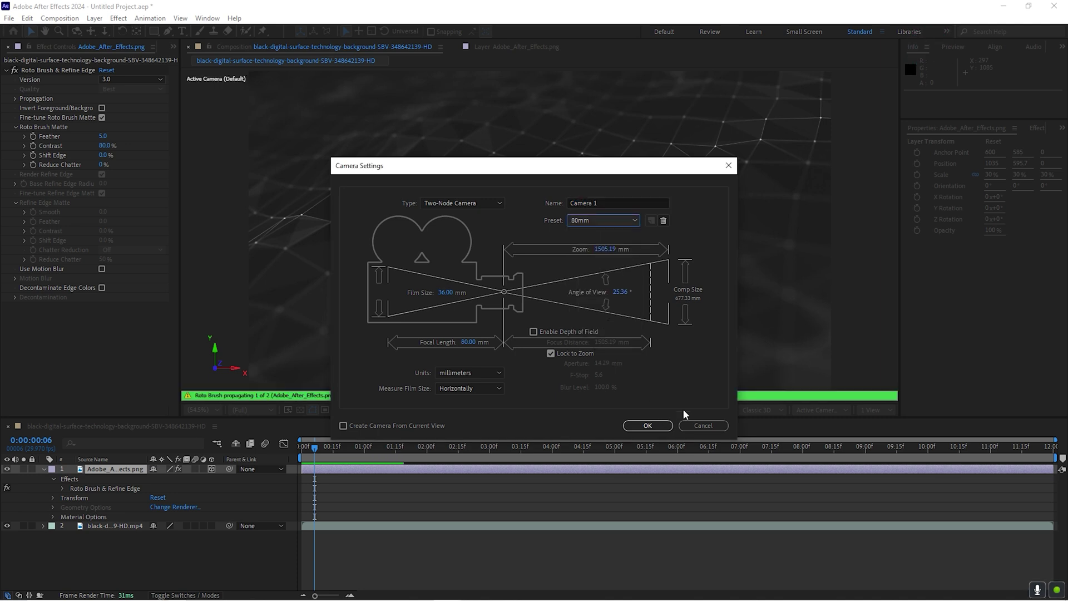
{"action": "left_click", "coordinate": [648, 425]}
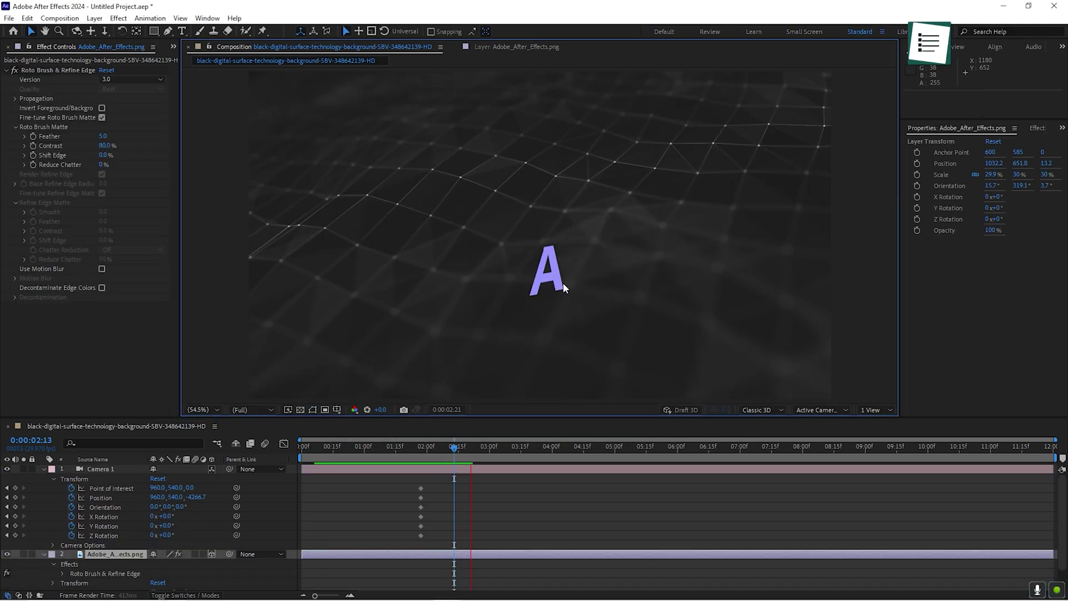
{"action": "left_click", "coordinate": [564, 287]}
{"action": "left_click_drag", "start_coordinate": [604, 273], "coordinate": [605, 274]}
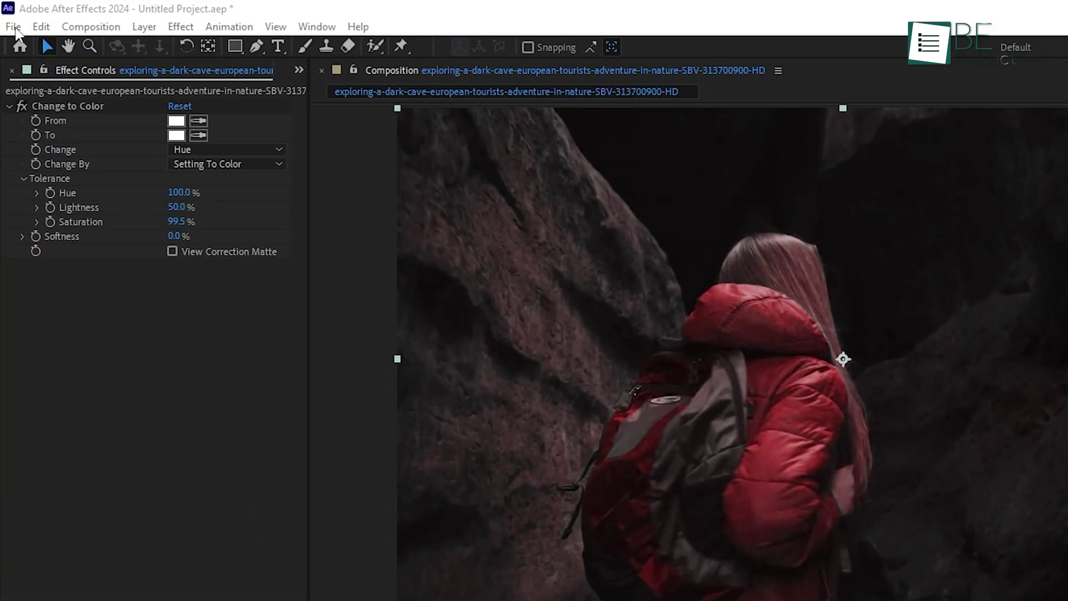
Add the cave composition to the Render Queue.
{"action": "left_click", "coordinate": [14, 27]}
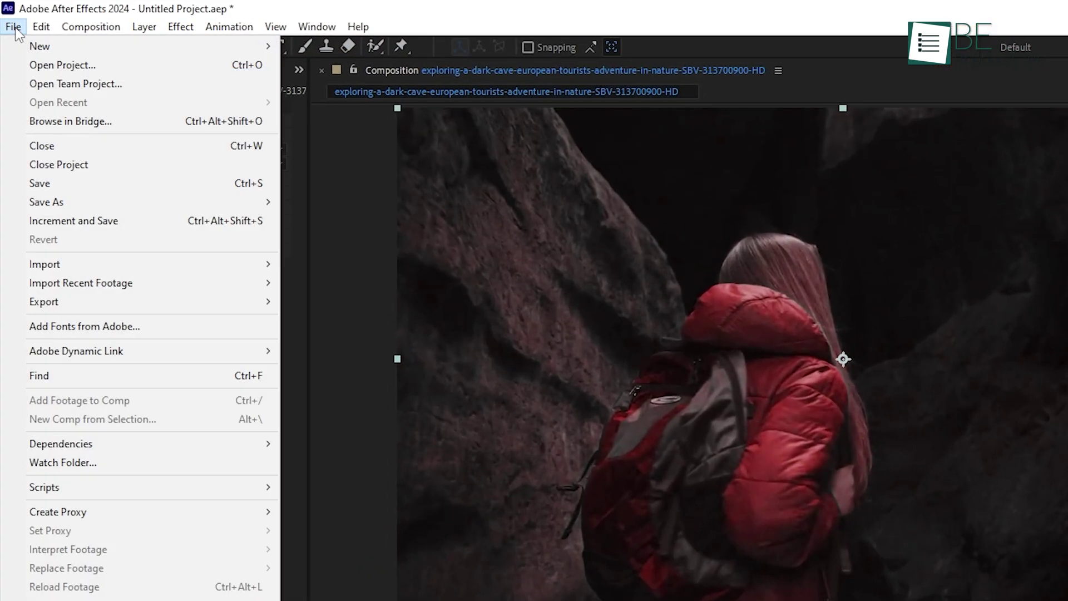
{"action": "mouse_move", "coordinate": [72, 304]}
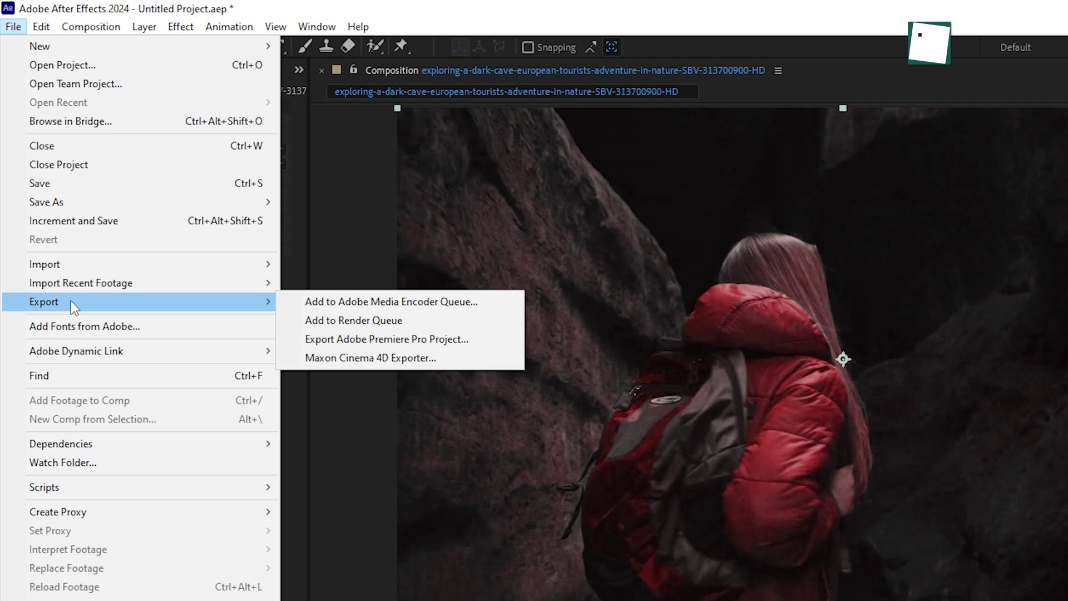
{"action": "left_click", "coordinate": [387, 320]}
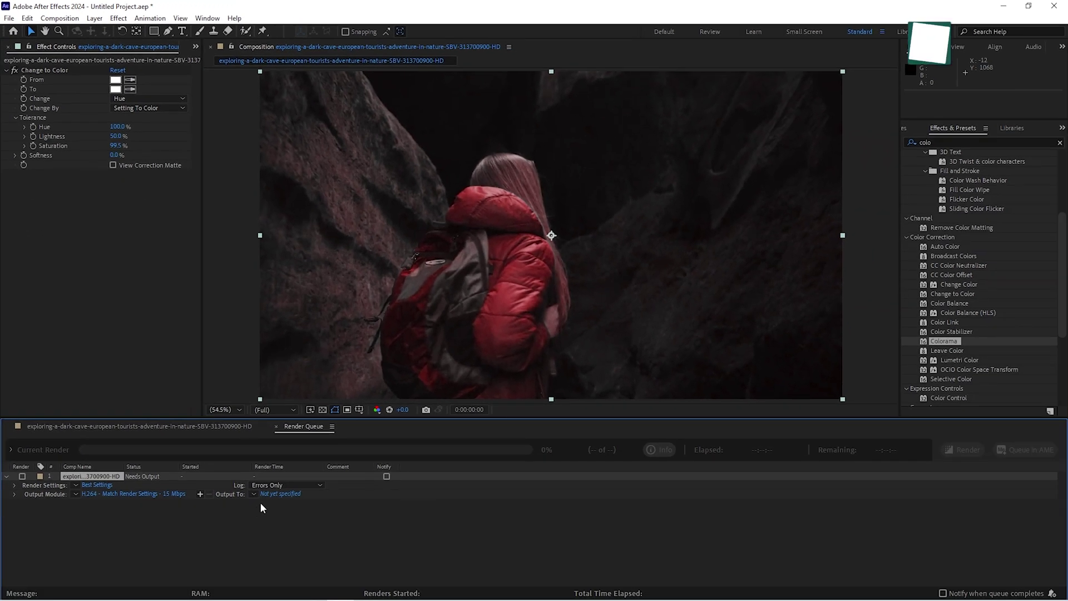
Keep H.264 as the Output Module format, review its encoding options, and start rendering.
{"action": "left_click", "coordinate": [171, 493]}
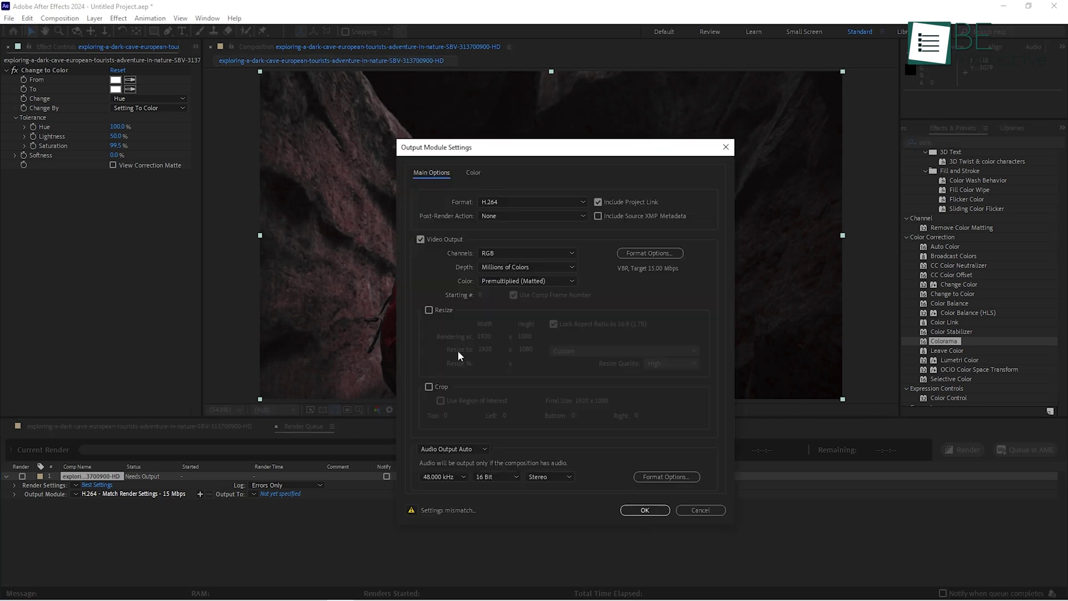
{"action": "left_click", "coordinate": [564, 203]}
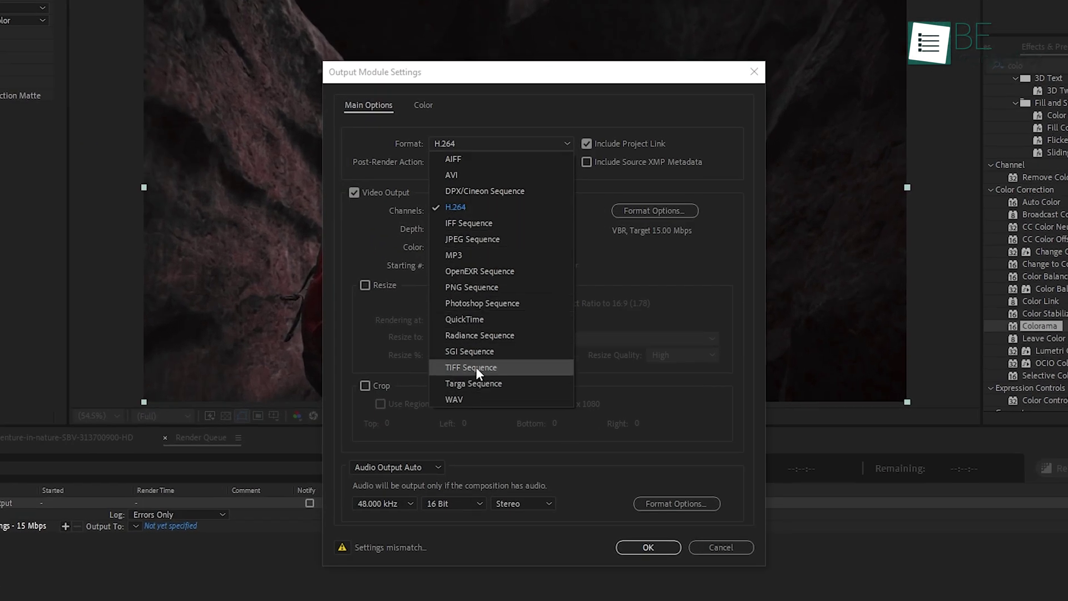
{"action": "left_click", "coordinate": [486, 207]}
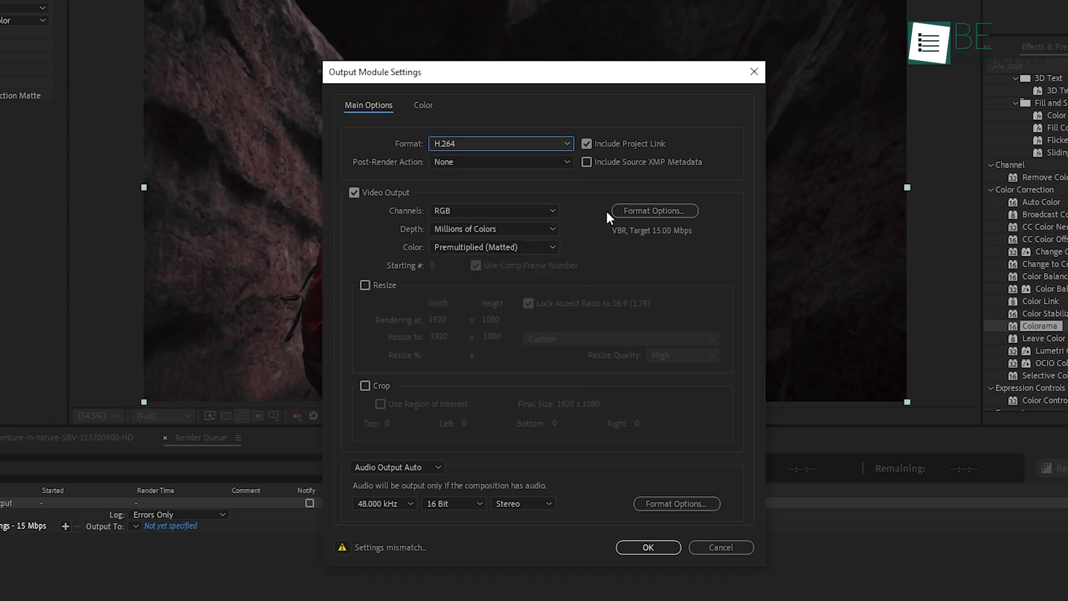
{"action": "left_click", "coordinate": [637, 210]}
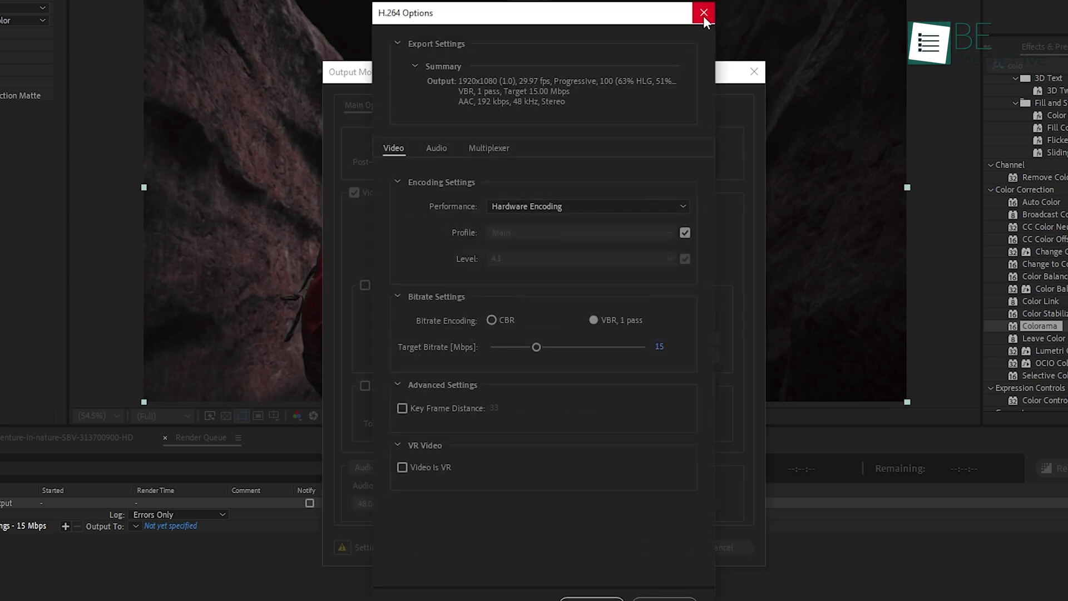
{"action": "left_click", "coordinate": [703, 13]}
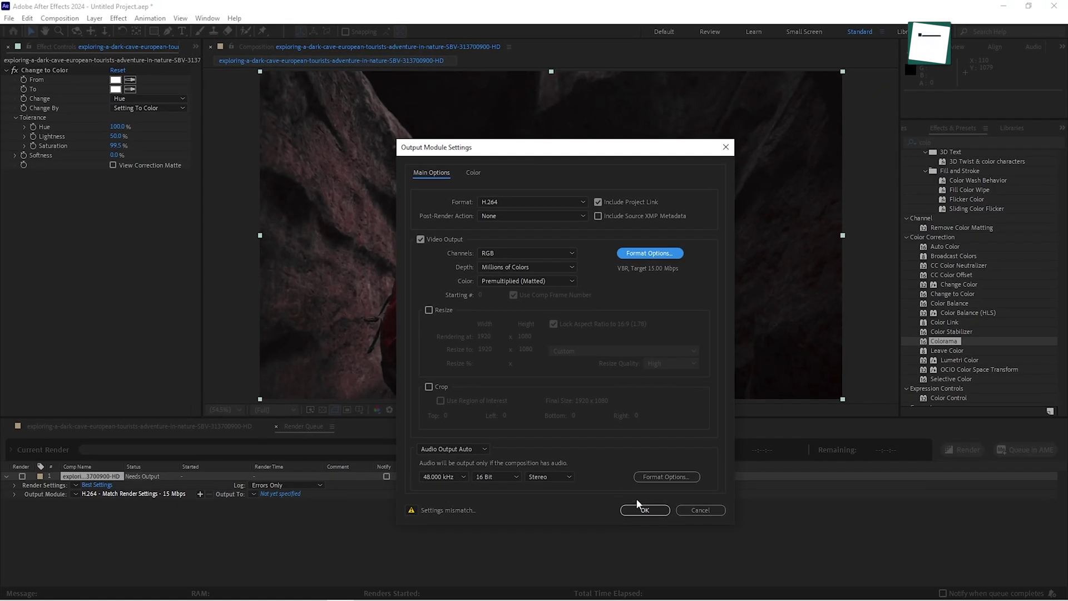
{"action": "left_click", "coordinate": [641, 509]}
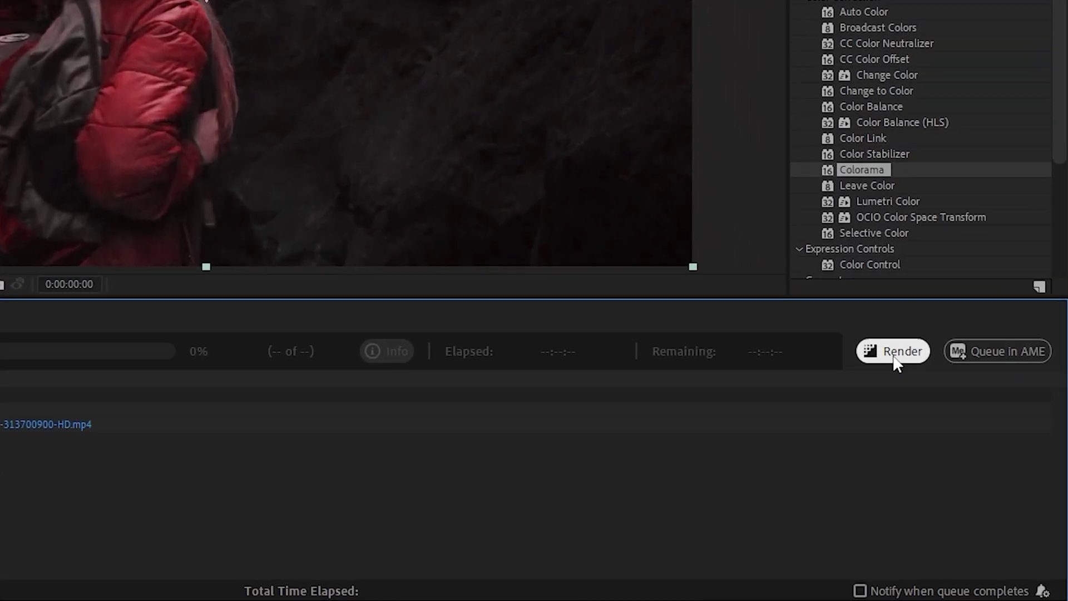
{"action": "left_click", "coordinate": [896, 357]}
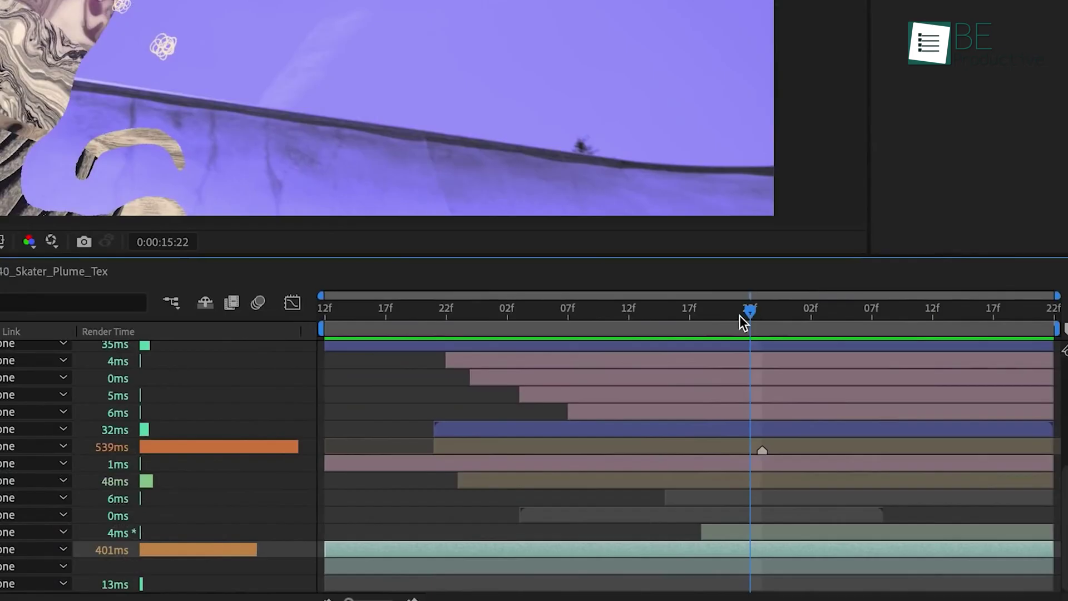
Scrub the composition back to an earlier frame to review the per-layer render times.
{"action": "left_click_drag", "start_coordinate": [740, 316], "coordinate": [711, 316]}
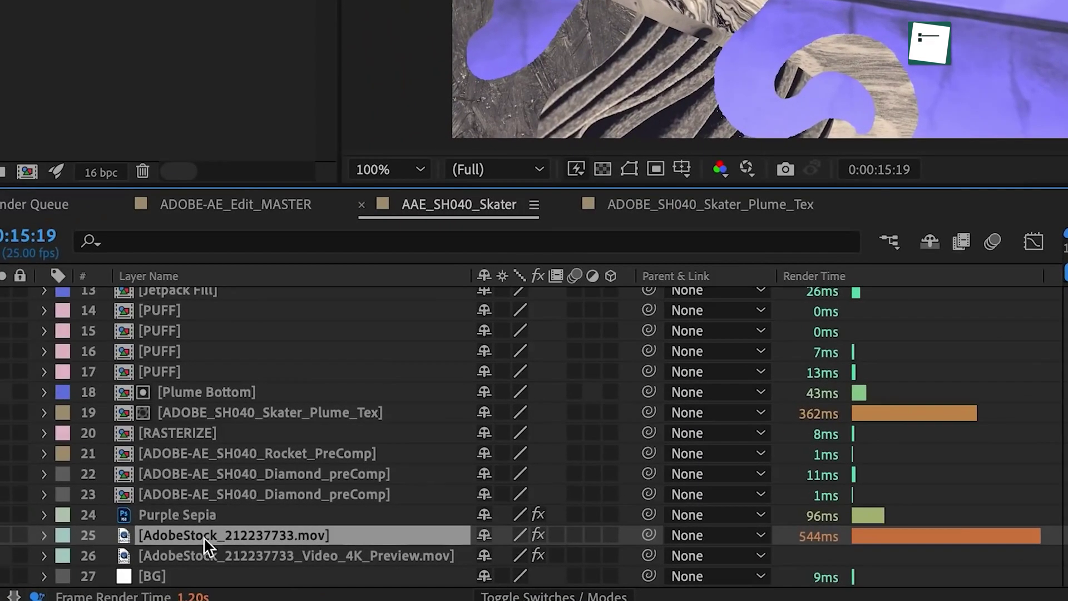